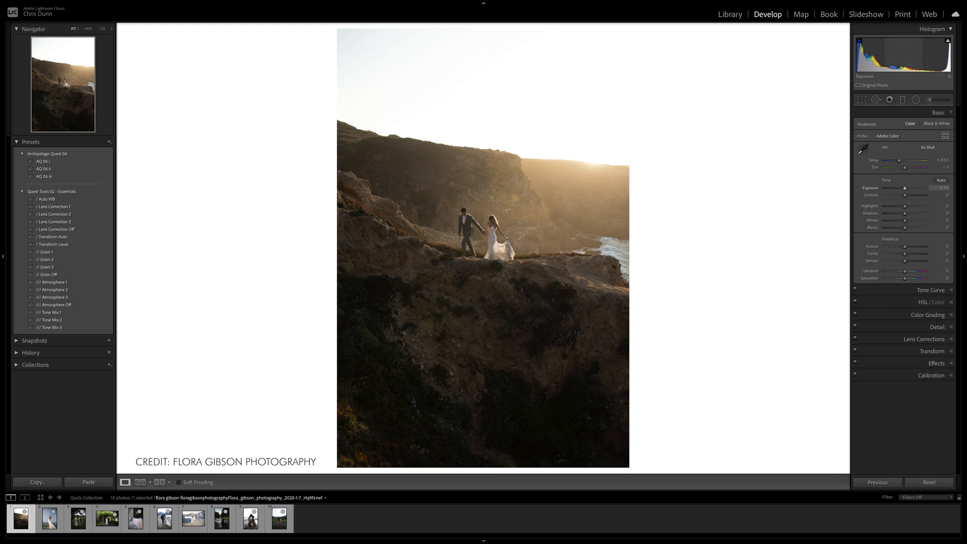
Set the cliffside couple photo's exposure to +0.65 and temperature to 6,878, and apply the AQ 06 ii preset.
drag(905, 188, 908, 188)
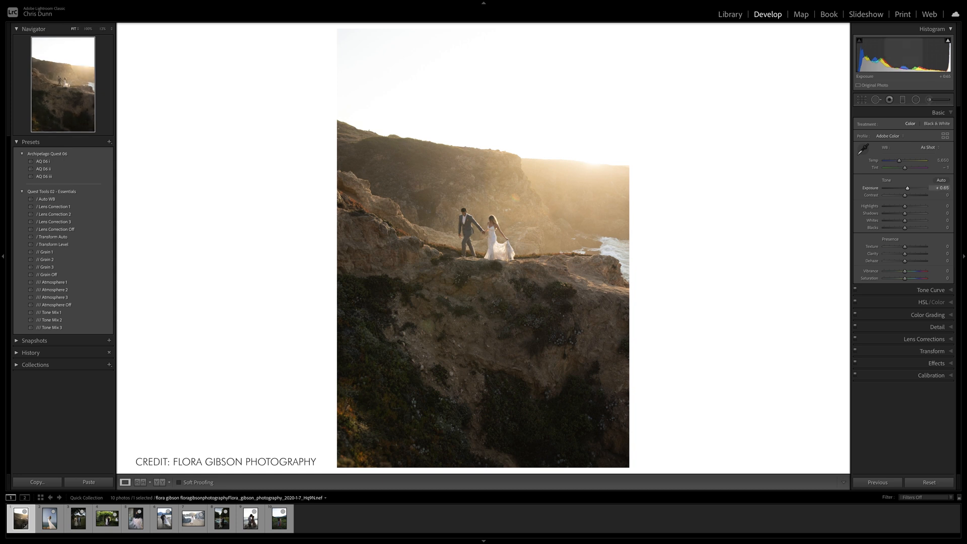
drag(899, 161, 903, 160)
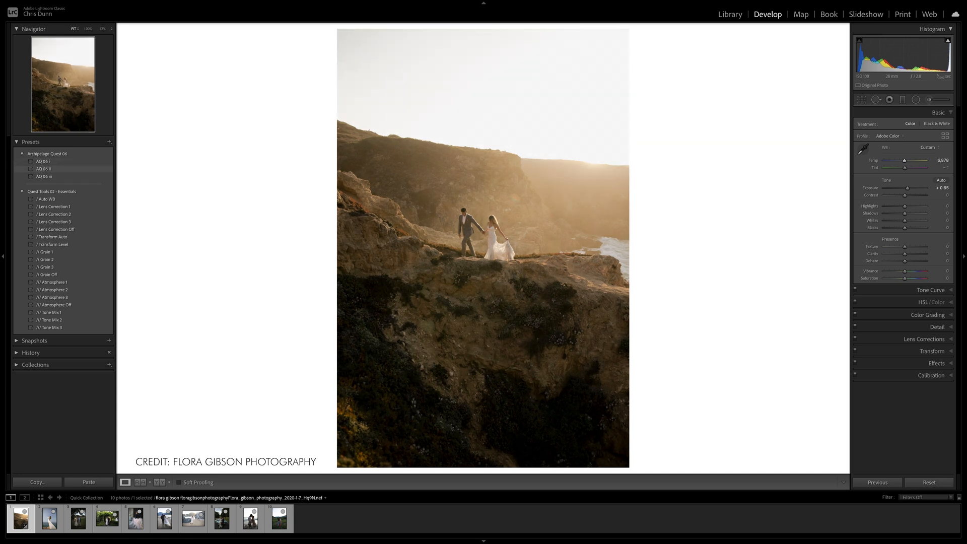
click(43, 169)
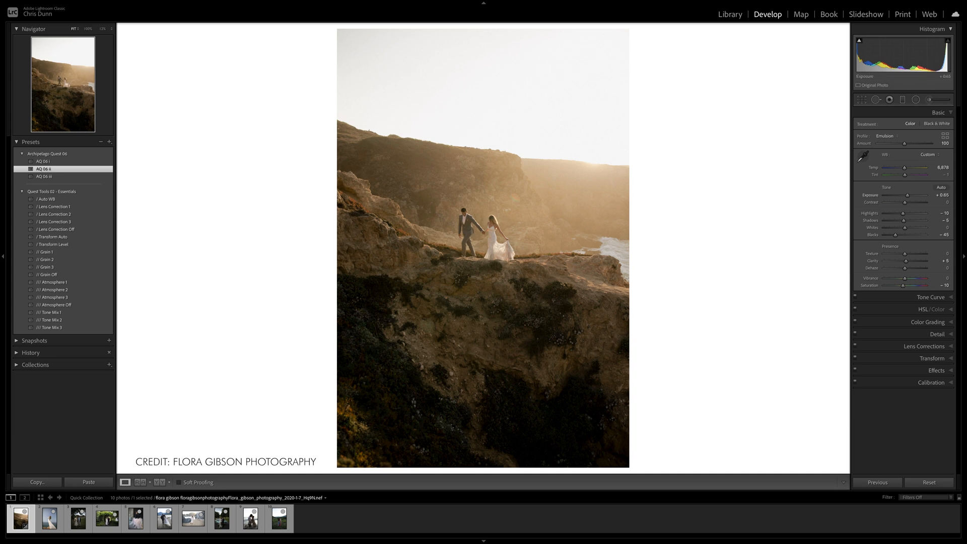
Set exposure to +2.00, contrast to +20 and temperature to 7,294, deepen the shadows and blacks, and apply the Lens Correction 2 preset.
drag(907, 195, 913, 195)
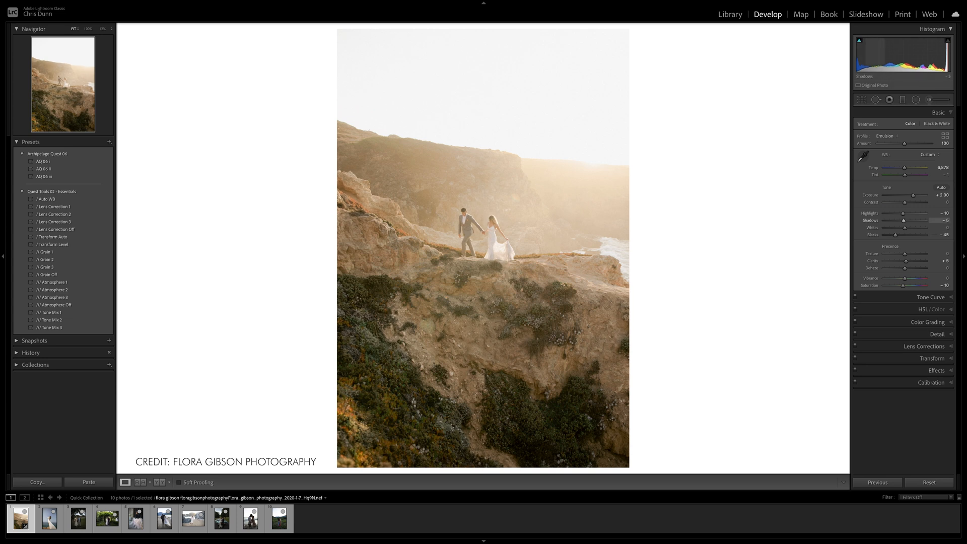
drag(904, 221, 897, 220)
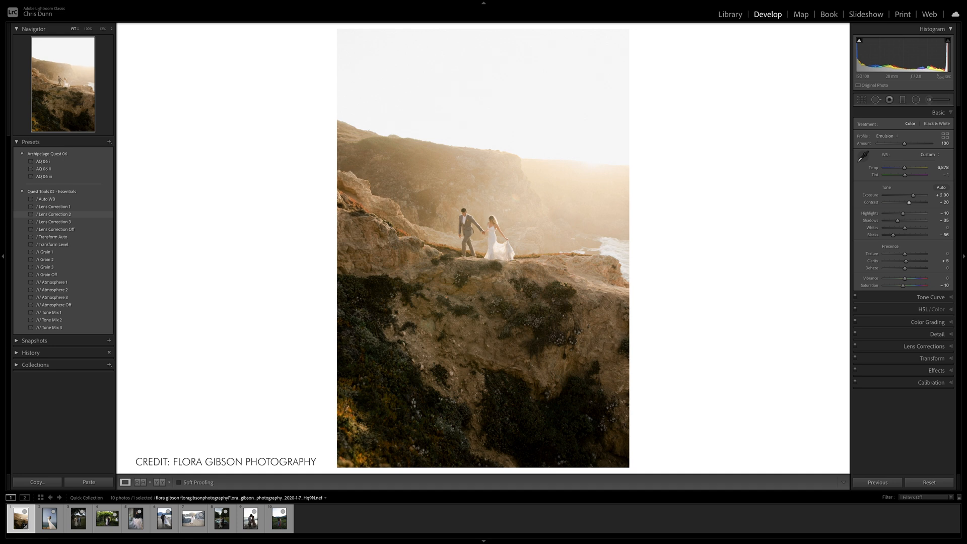
click(54, 215)
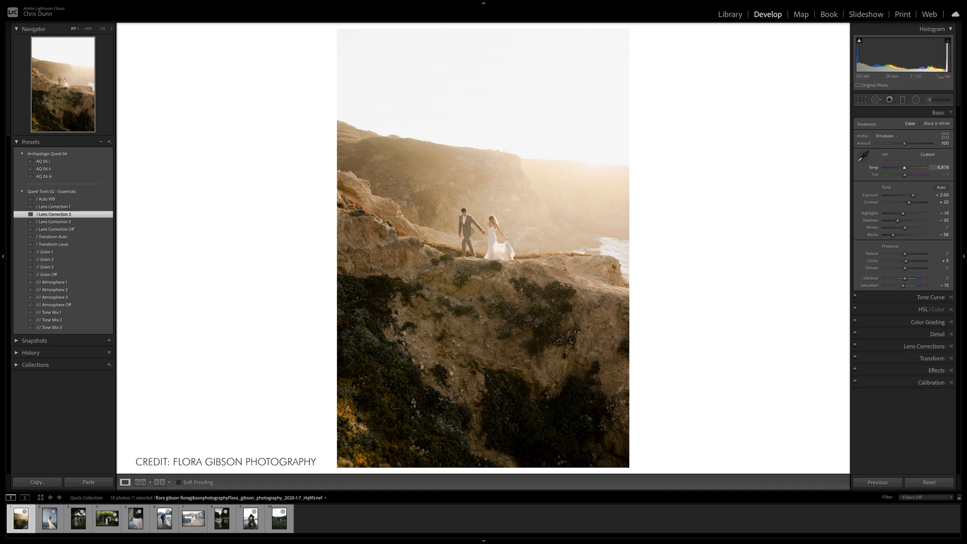
drag(905, 168, 906, 167)
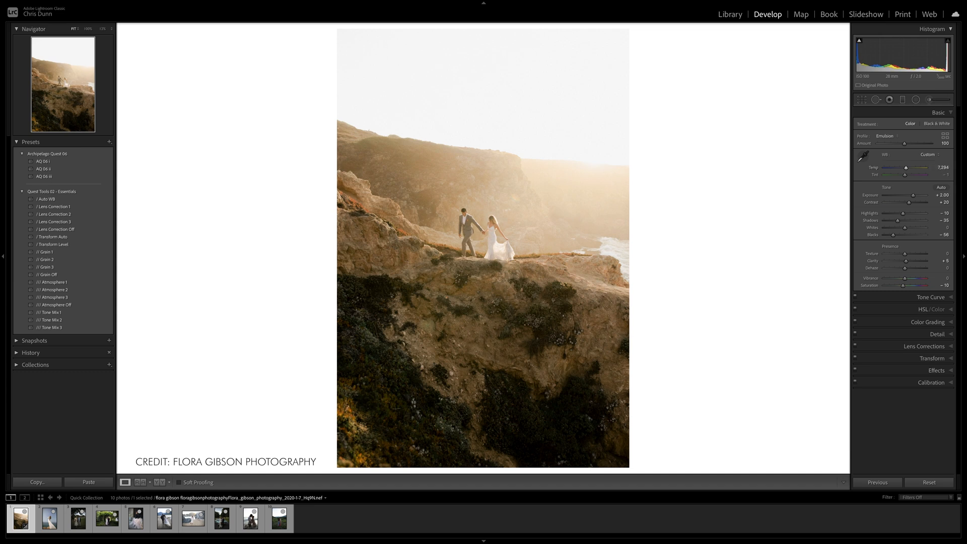
Compare the edited cliffside photo with its original by resetting all settings and undoing the reset.
click(929, 482)
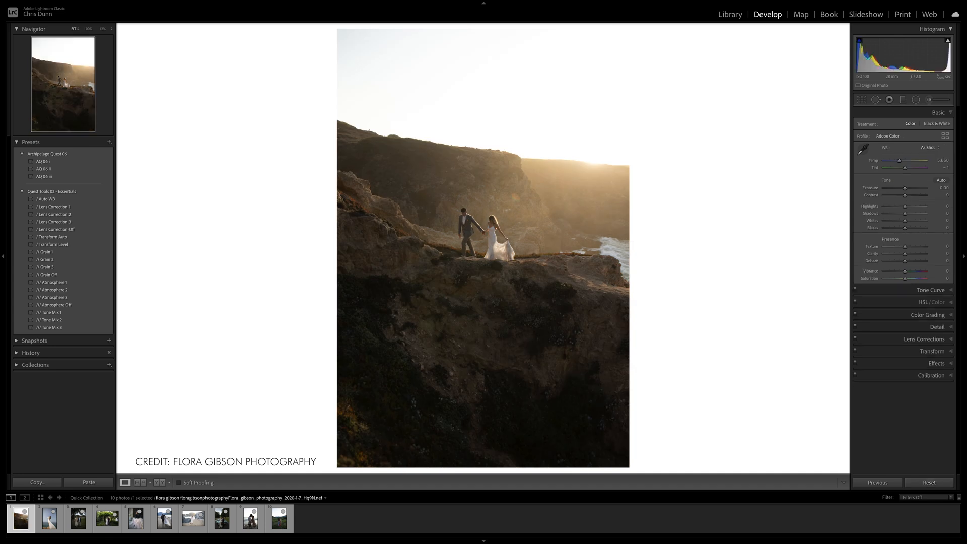
key(ctrl+z)
key(ctrl+shift+z)
key(ctrl+z)
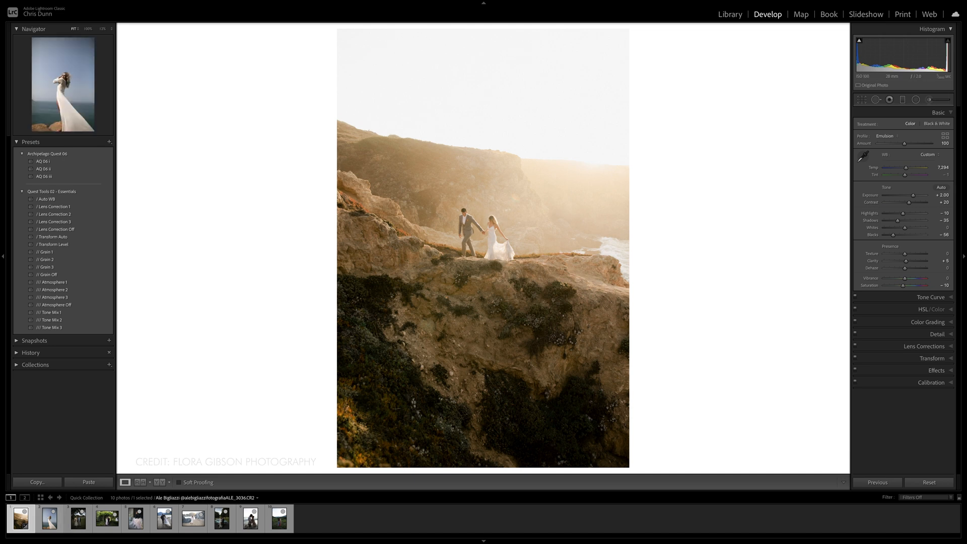
On the photo of the woman by the sea, apply Lens Correction 1, set exposure to +0.60 and warm the temperature slightly.
click(50, 519)
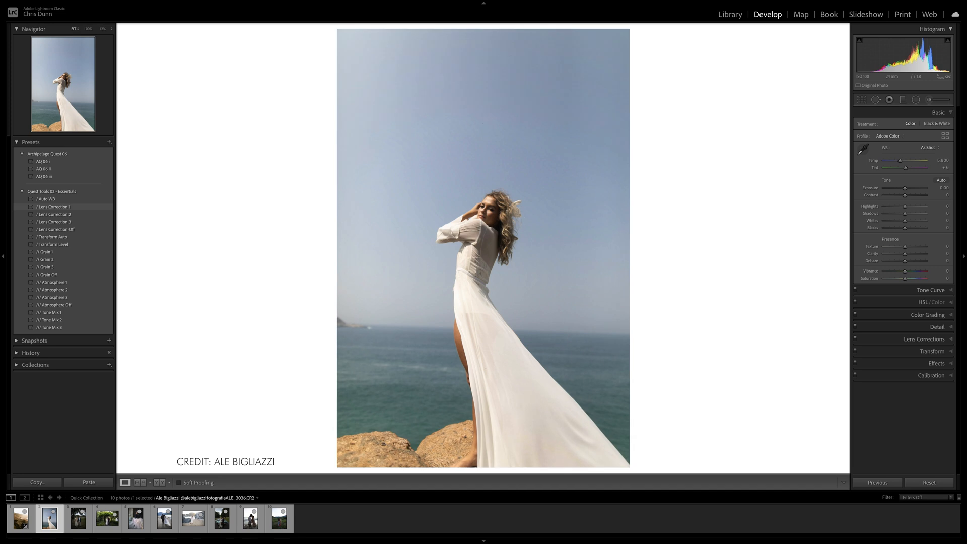
click(53, 207)
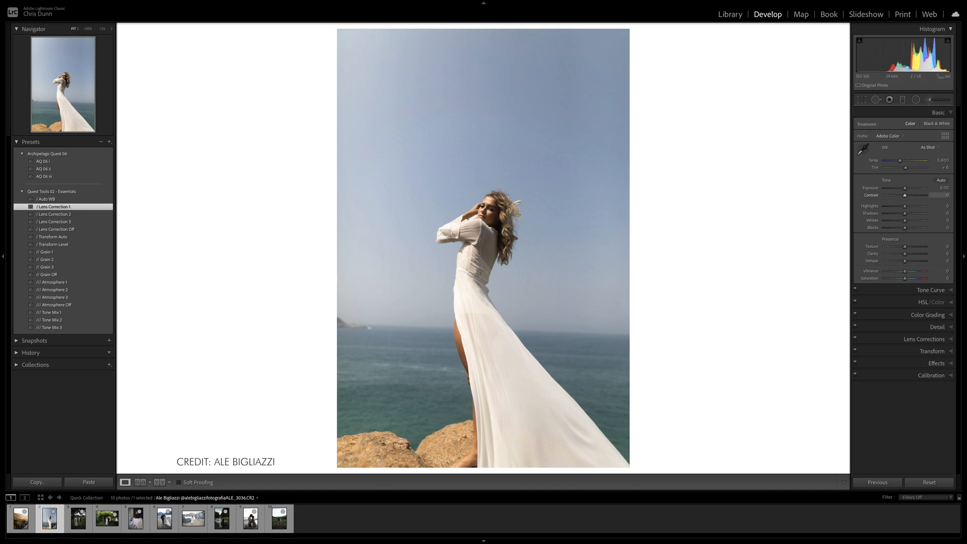
drag(905, 188, 908, 188)
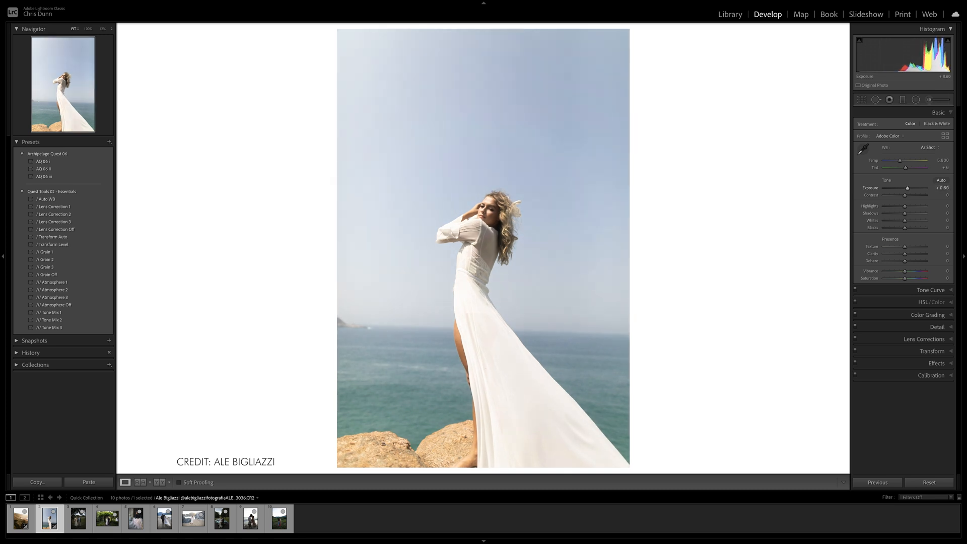
drag(900, 160, 901, 160)
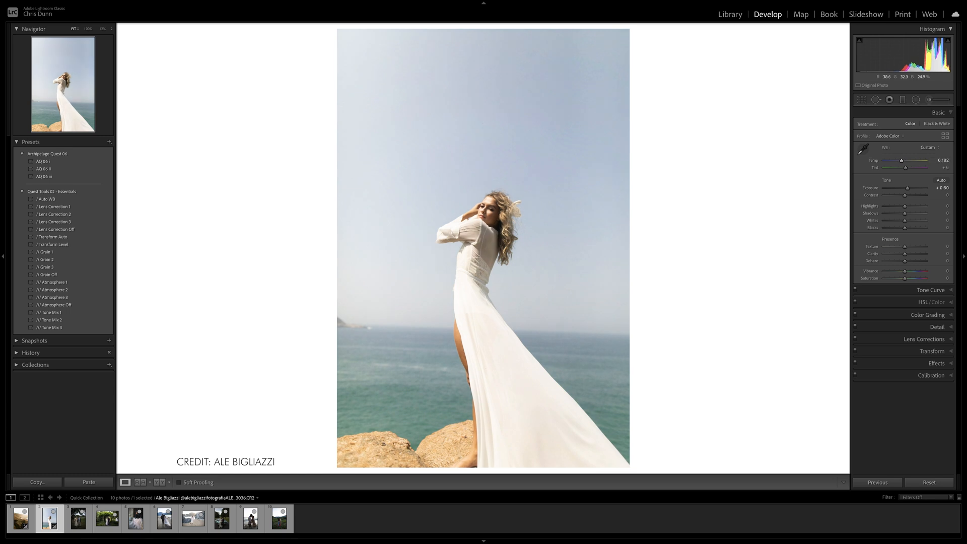
Apply the AQ 06 iii preset to the seaside portrait, and set exposure to +1.05 and shadows to +4.
click(495, 202)
click(495, 202)
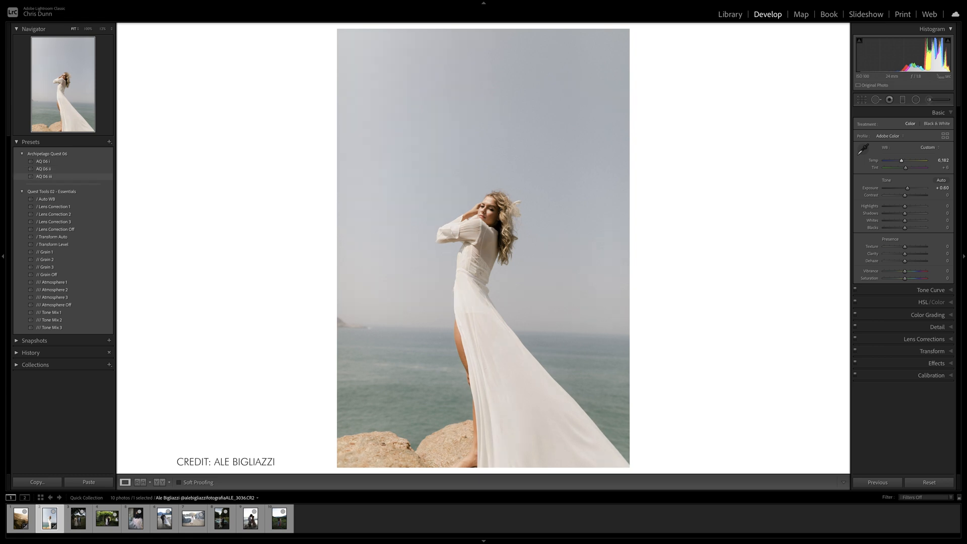
click(44, 176)
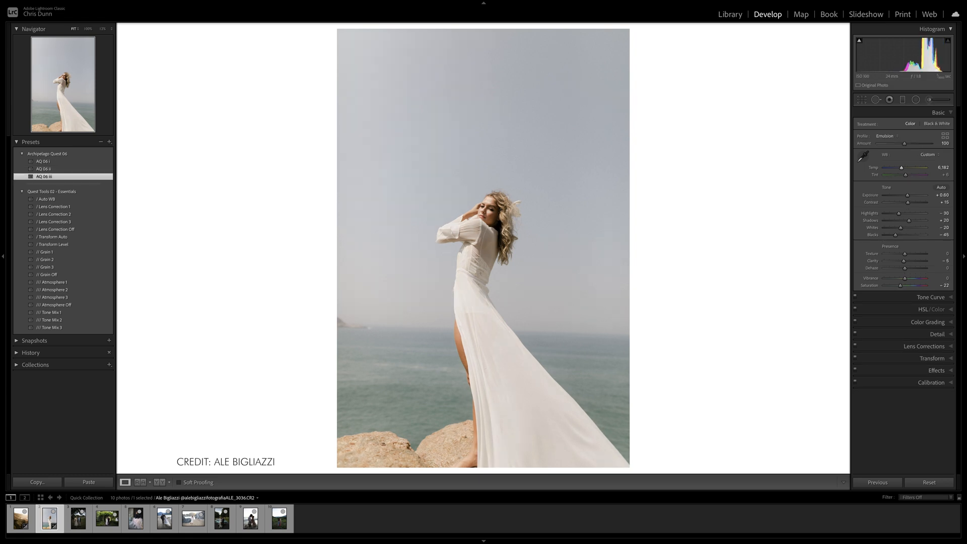
drag(908, 195, 909, 196)
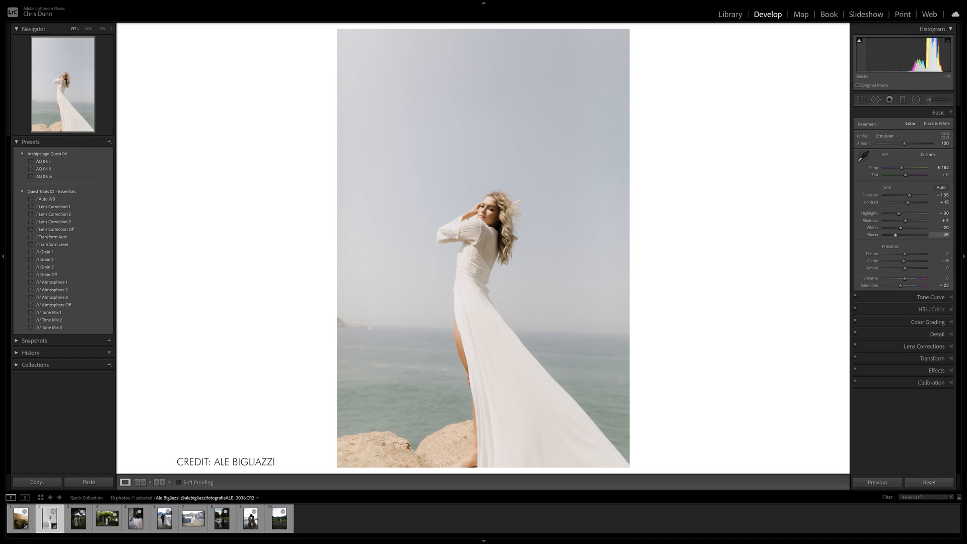
Lower the seaside portrait's highlights to -63 while checking the woman's face up close.
click(488, 208)
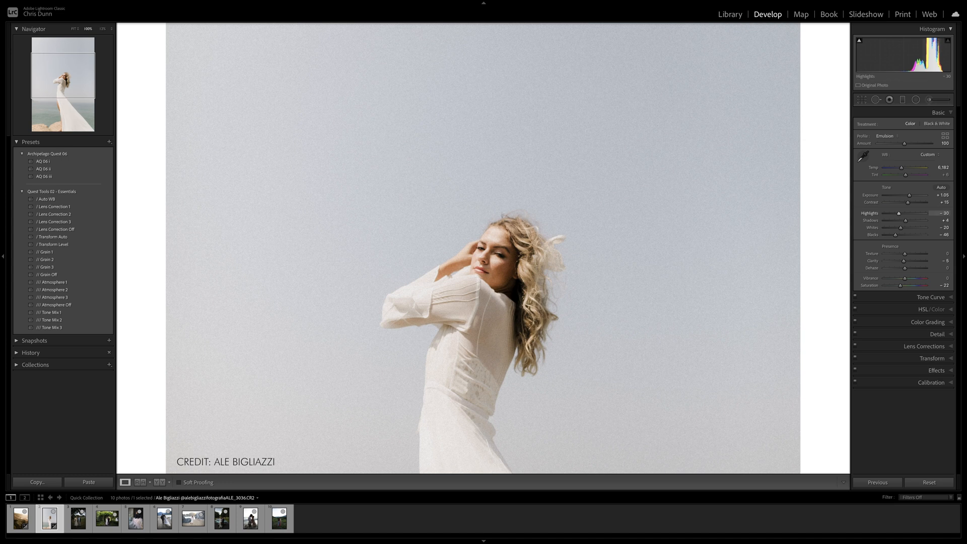
drag(897, 213, 891, 213)
click(595, 216)
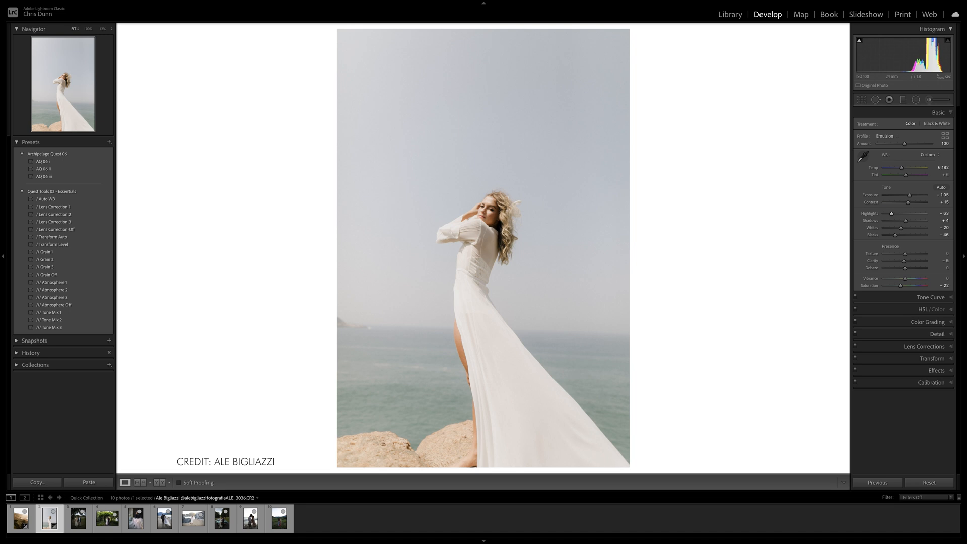
On the photo of the couple under the tree, set exposure to +1.50 and temperature to 5,631, and apply the AQ 06 ii preset.
key(Right)
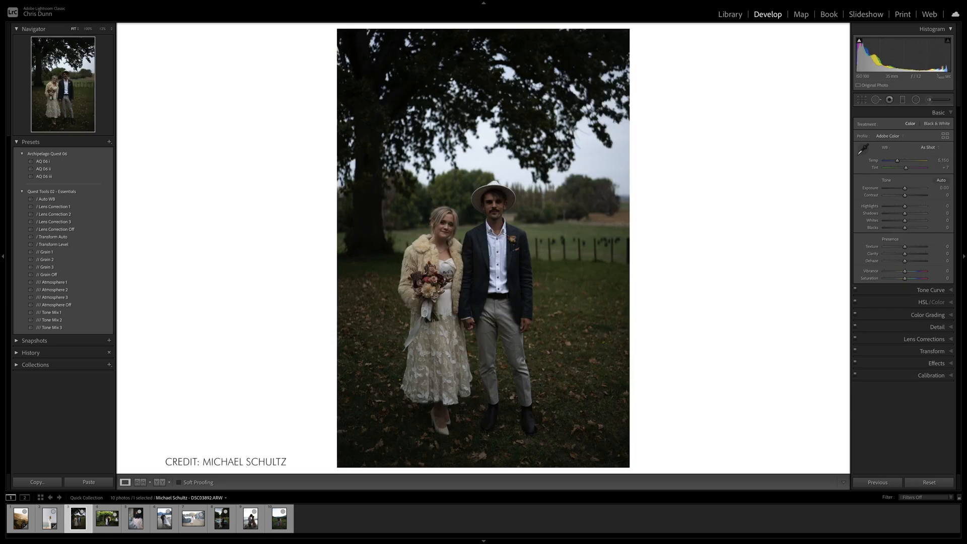
drag(905, 188, 898, 161)
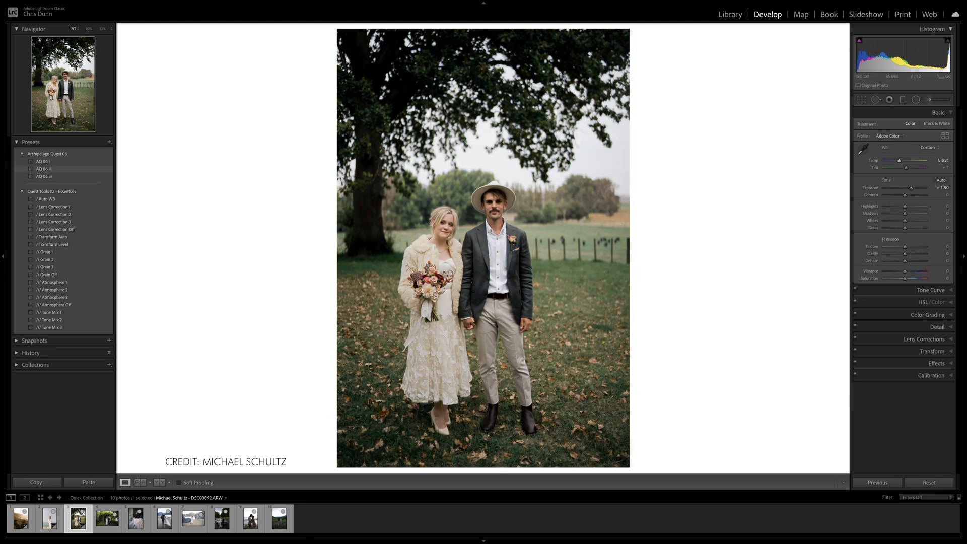
click(43, 169)
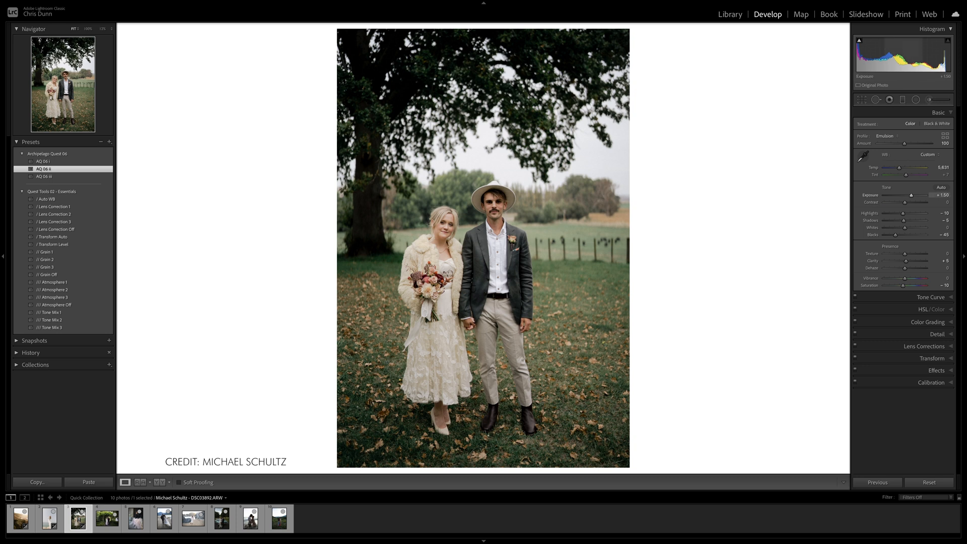
Raise the tree couple photo's exposure to +2.30 and apply the Lens Correction 2 preset.
drag(911, 196, 915, 196)
key(minus)
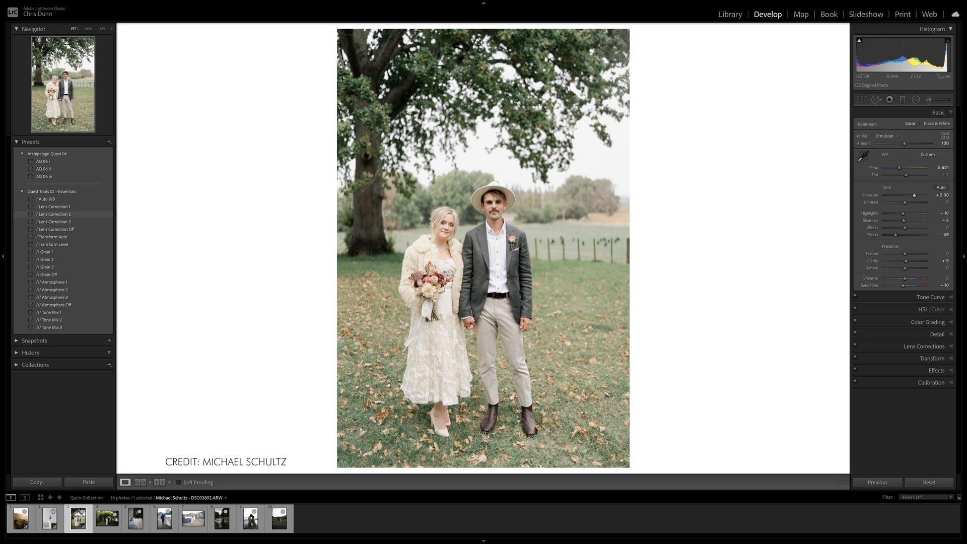
click(53, 214)
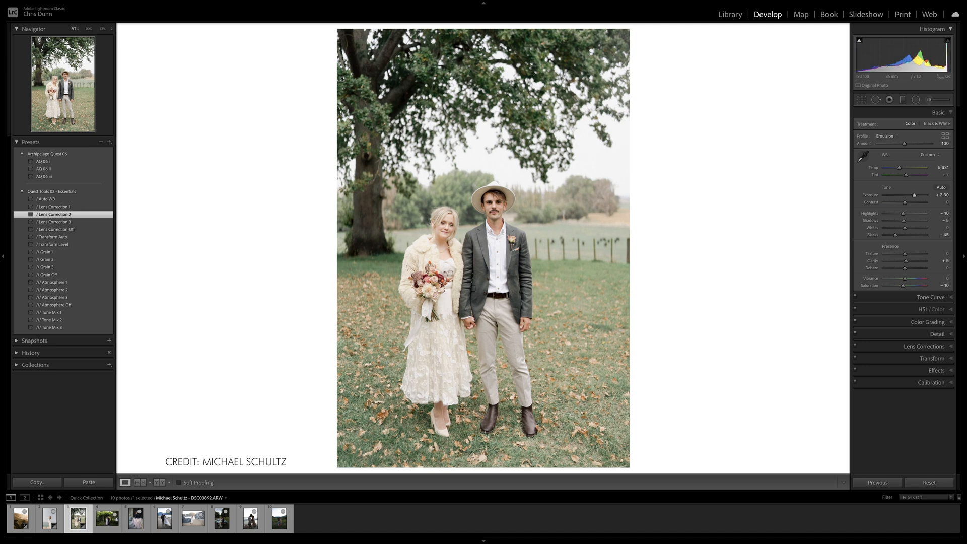
Set the tree couple photo's shadows to -32, blacks to -60 and contrast to +16.
drag(904, 220, 899, 220)
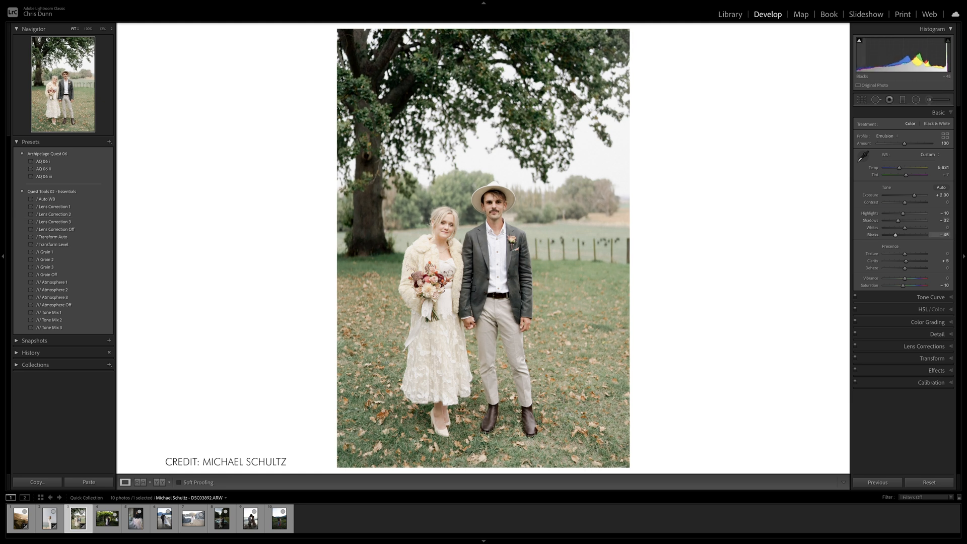
drag(893, 234, 893, 235)
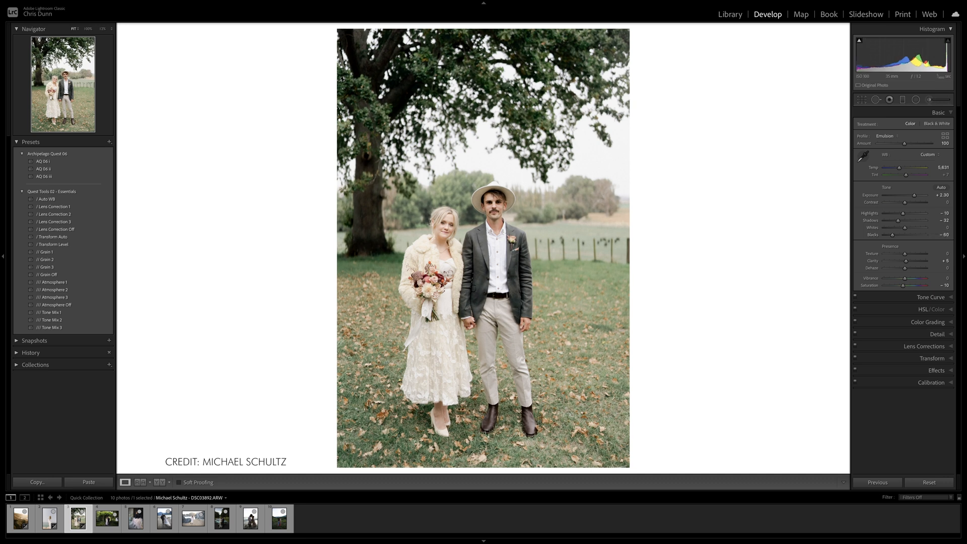
drag(905, 203, 907, 202)
Compare the edited tree couple photo with its original by resetting all settings and undoing the reset.
click(930, 482)
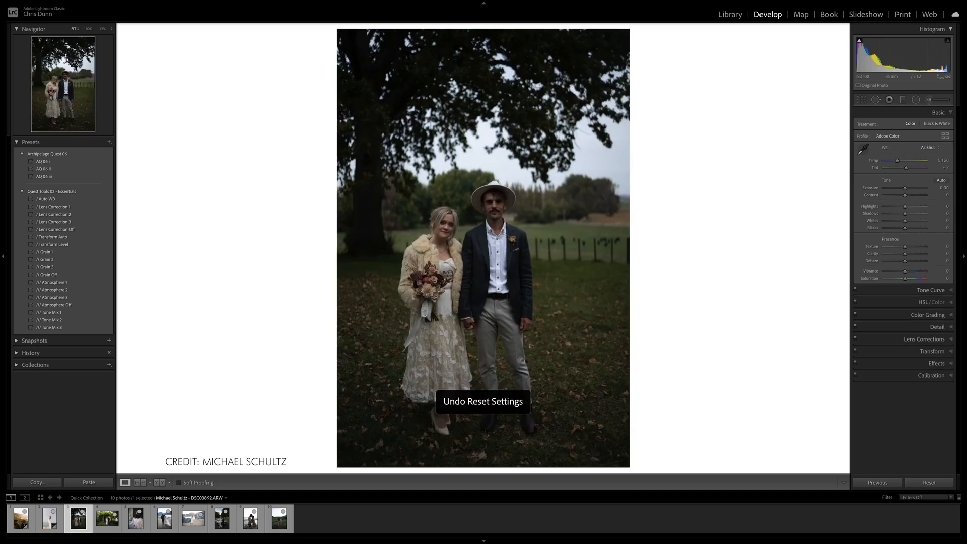
key(ctrl+z)
key(ctrl+shift+z)
key(ctrl+z)
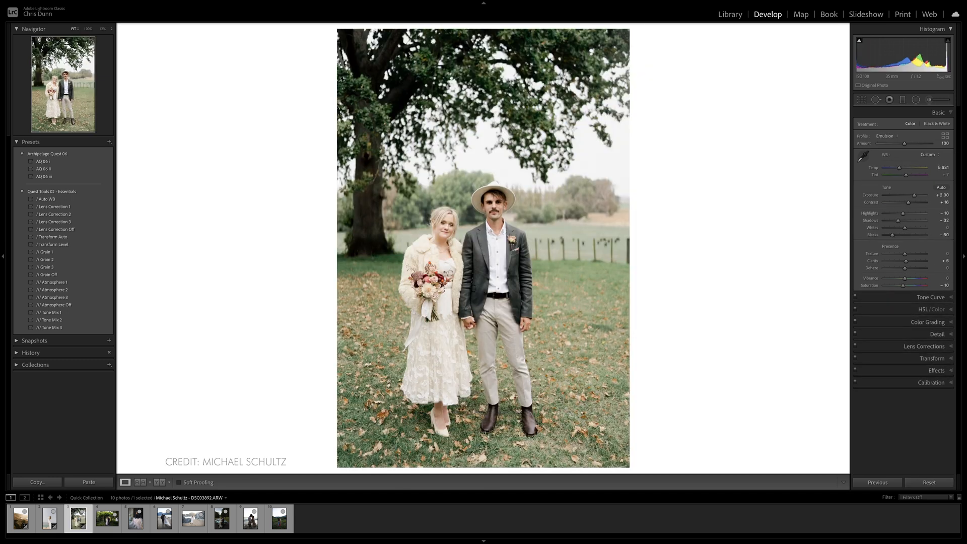
On the garden arch couple photo, set temperature to 6,359 and exposure to +0.50, and apply the AQ 06 i preset.
key(Right)
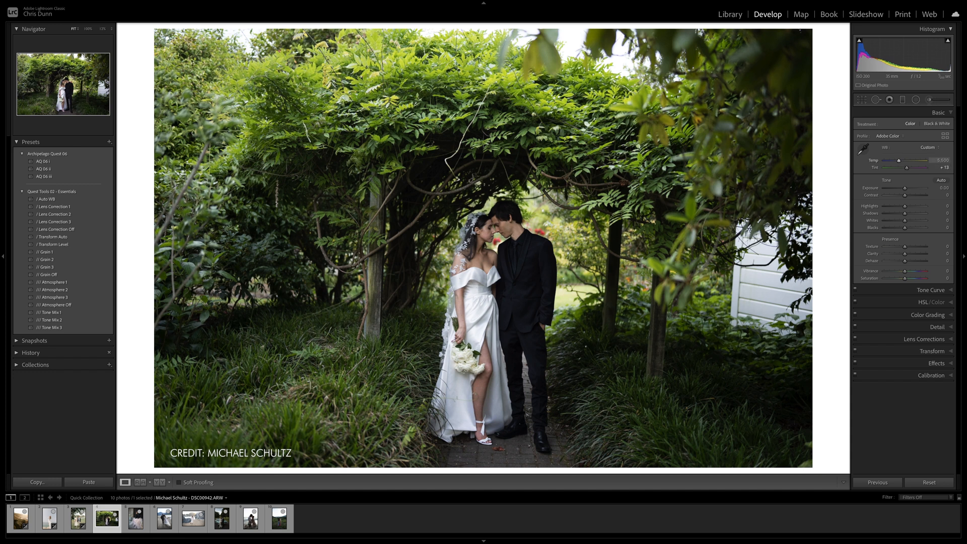
drag(899, 161, 899, 161)
drag(905, 189, 907, 189)
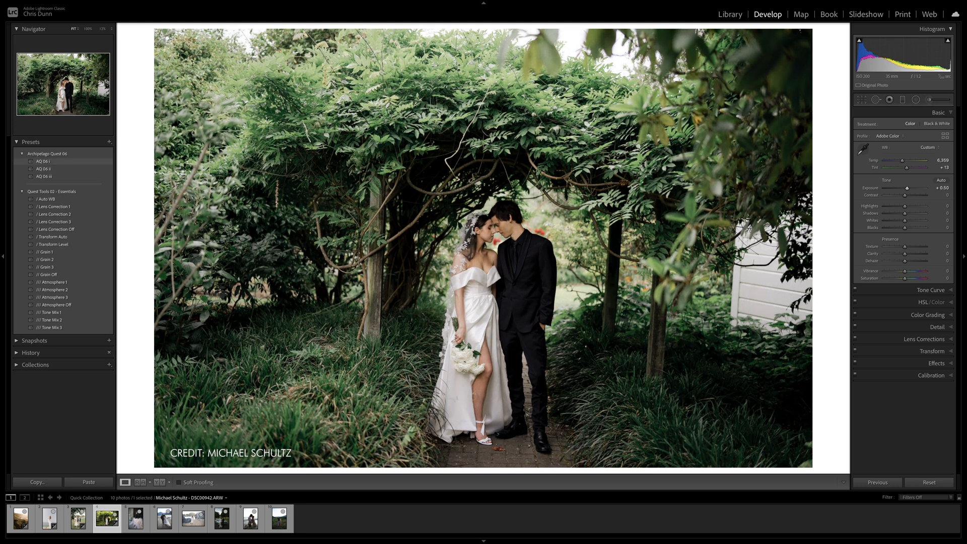
click(43, 161)
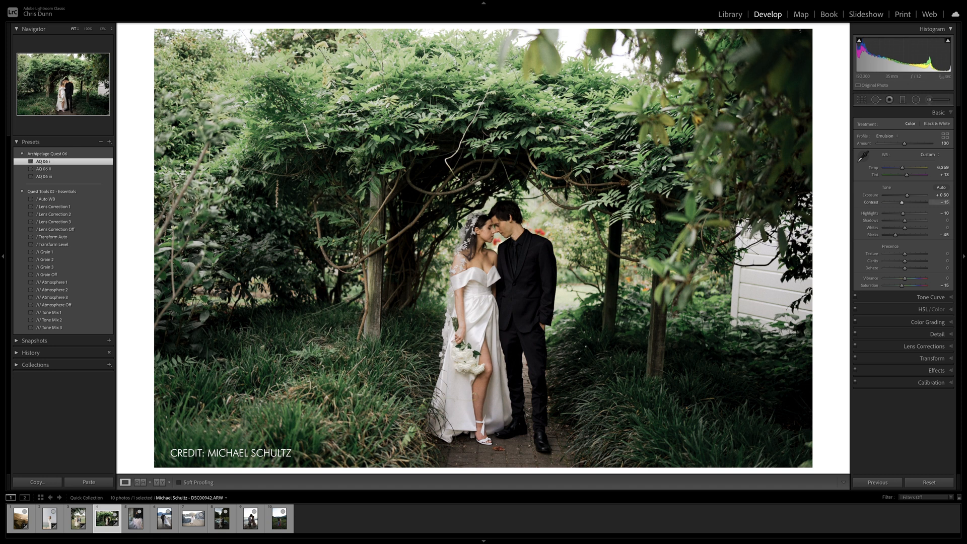
Set the garden arch photo's exposure to +1.20, shadows to -21 and blacks to -51, lower the highlights, and apply the Lens Correction 1 preset.
drag(907, 196, 909, 196)
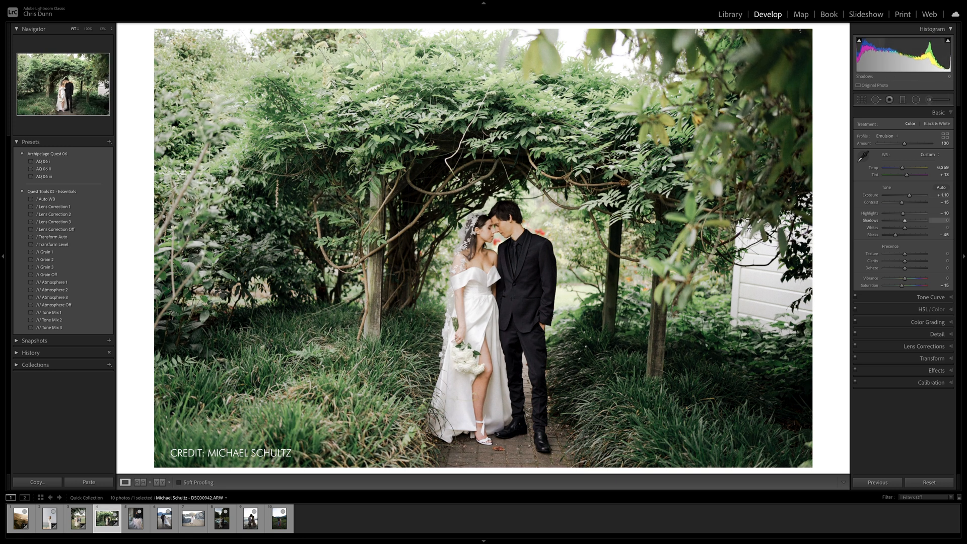
drag(904, 220, 894, 234)
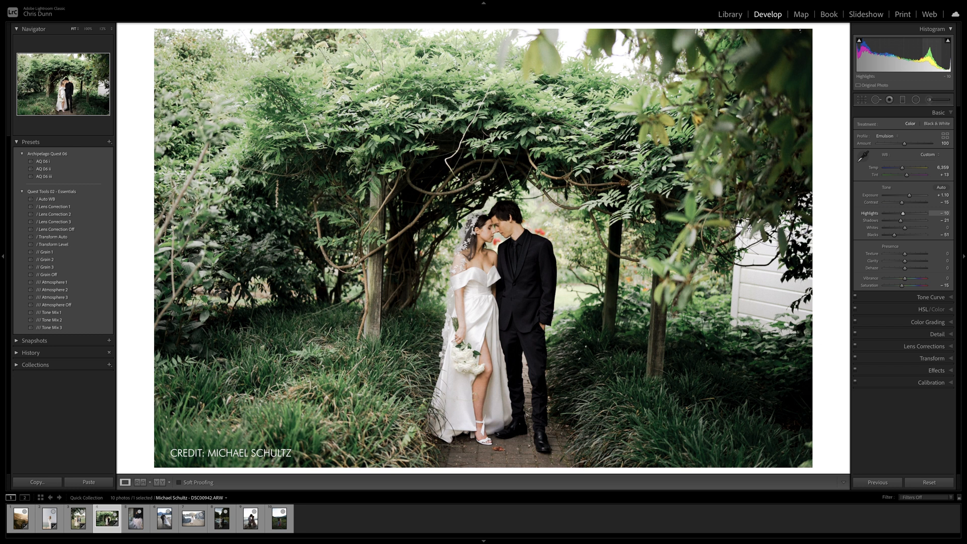
drag(903, 213, 899, 213)
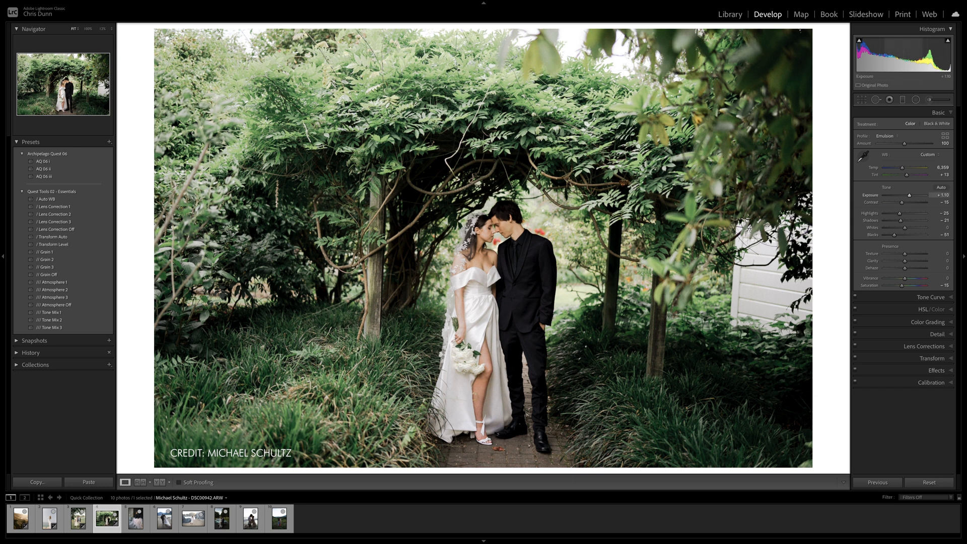
drag(909, 195, 909, 196)
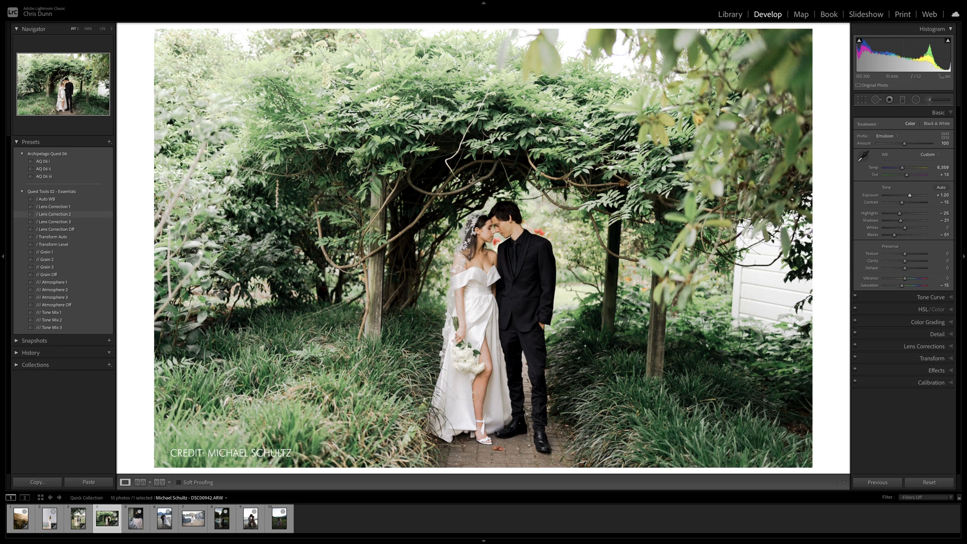
click(52, 207)
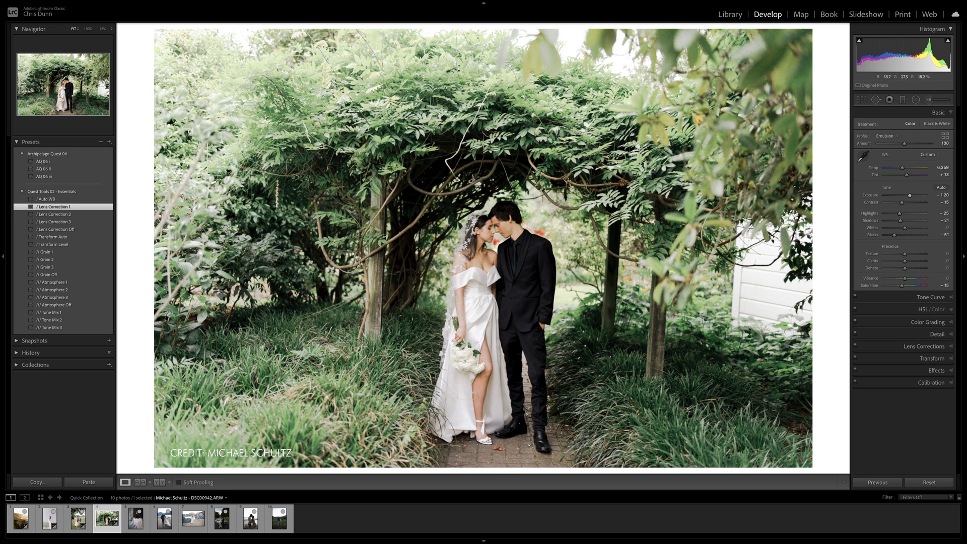
Compare the edited garden arch couple photo with its original by resetting all settings and undoing the reset.
click(929, 483)
key(ctrl+z)
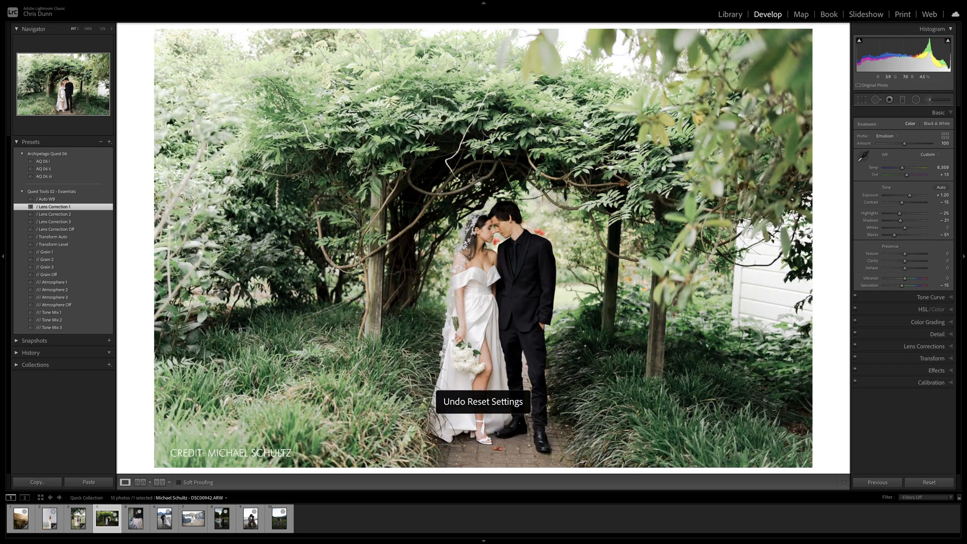
key(ctrl+shift+z)
key(ctrl+z)
On the leather jacket portrait, apply the Lens Correction 1 preset and set temperature to 6,129, tint to -1 and exposure to +1.20.
key(Right)
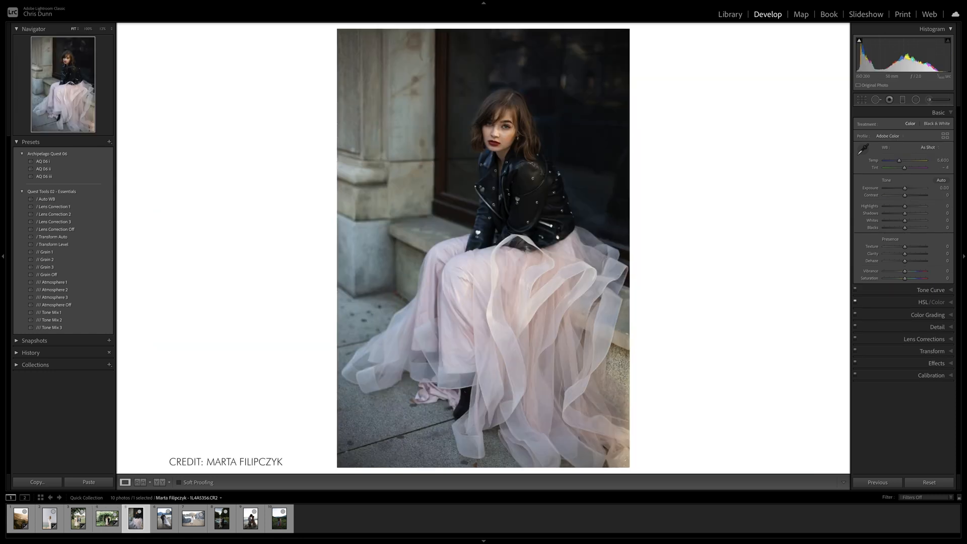
drag(905, 189, 908, 188)
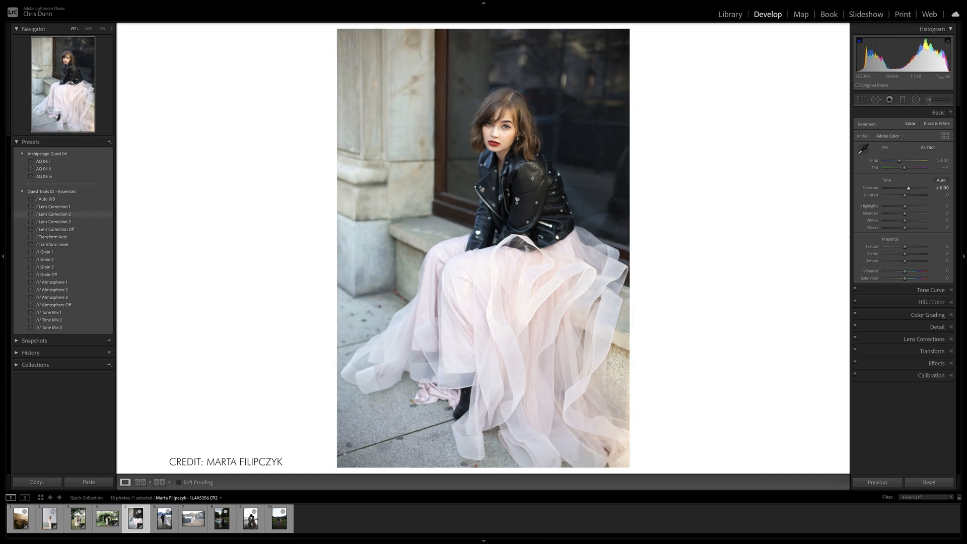
click(53, 207)
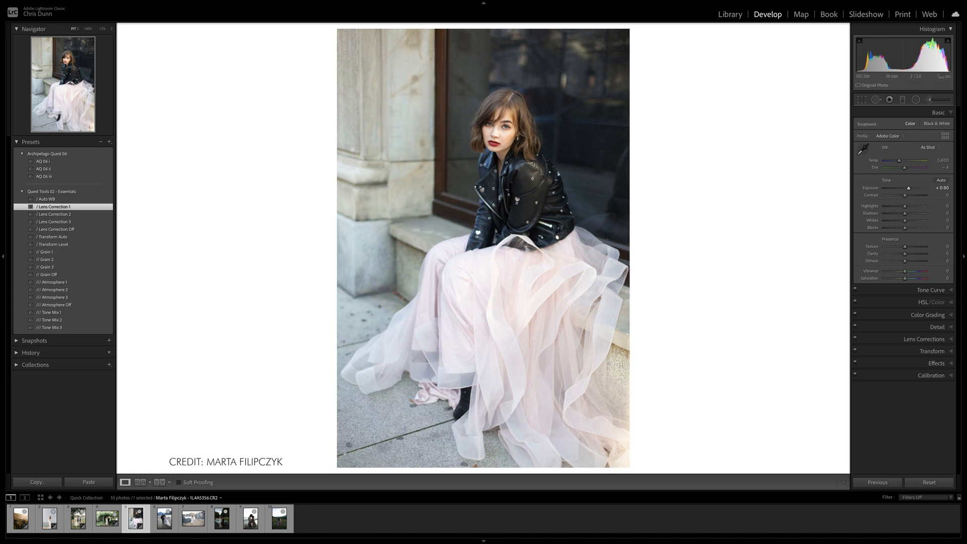
drag(899, 161, 900, 161)
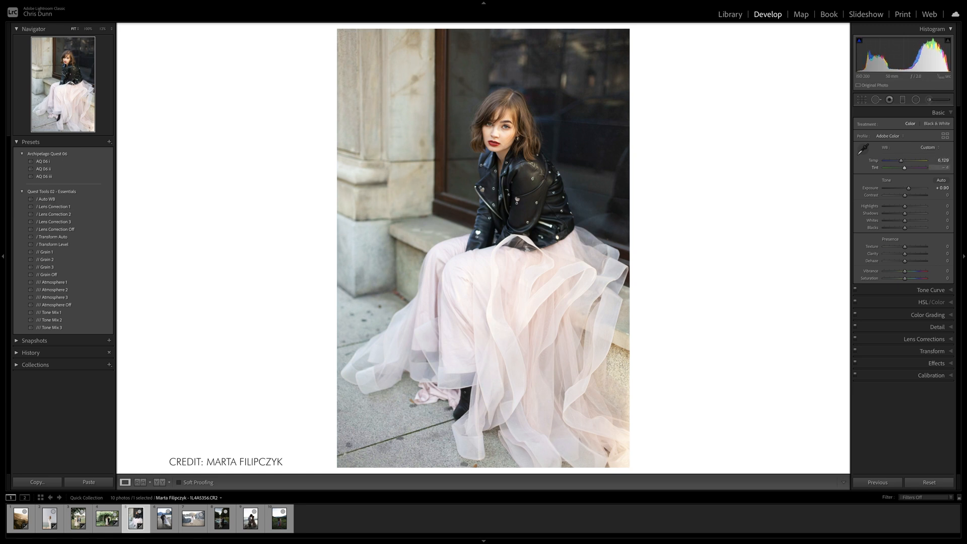
drag(904, 167, 905, 167)
drag(908, 188, 910, 188)
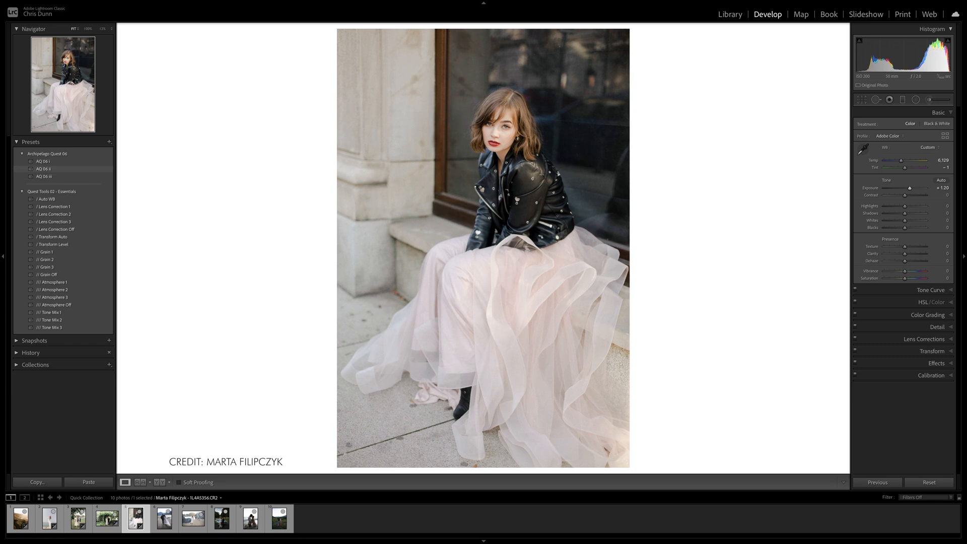
Apply the AQ 06 ii preset to the leather jacket portrait; set exposure +1.35, contrast +9, highlights -18, shadows -42 and blacks -51.
click(49, 169)
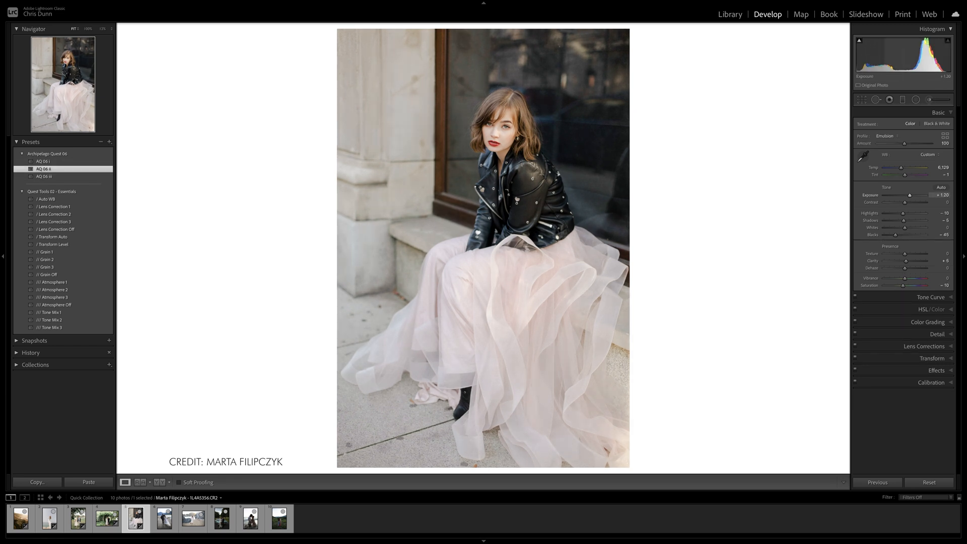
drag(909, 195, 896, 221)
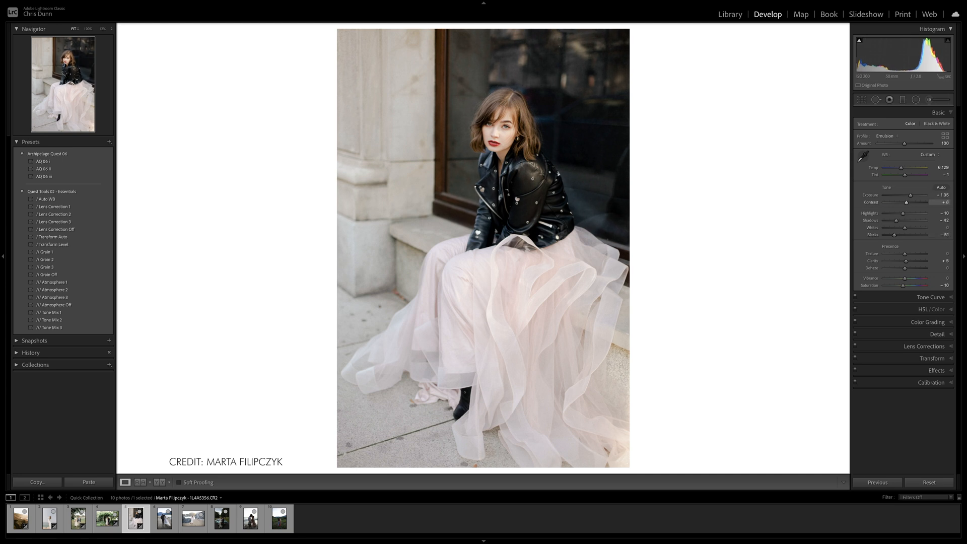
drag(906, 202, 902, 213)
Compare the edited leather jacket portrait with its original by repeatedly resetting its settings and undoing the reset.
click(929, 482)
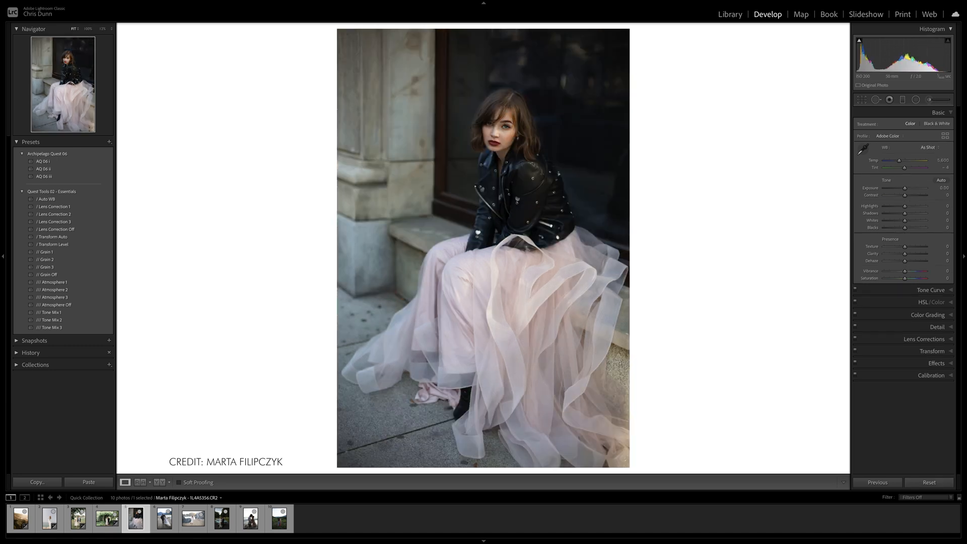
key(ctrl+z)
key(ctrl+shift+z)
key(ctrl+z)
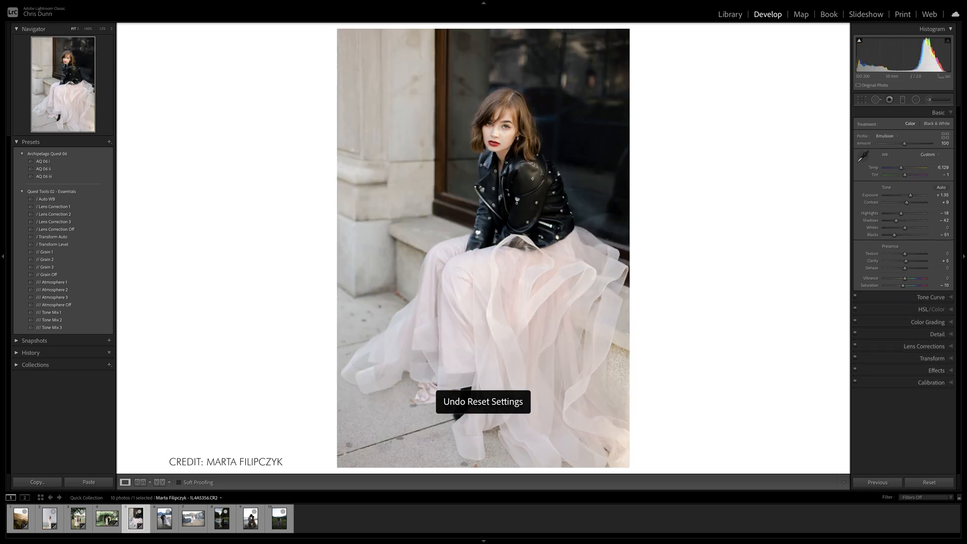
key(ctrl+shift+z)
key(ctrl+z)
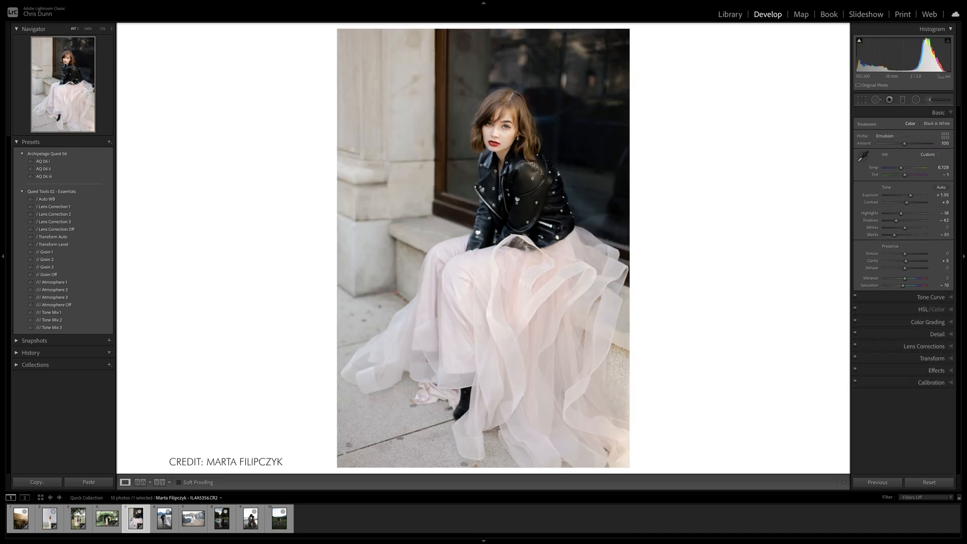
On the photo of the couple walking by the lake, set exposure to +0.65, warm the temperature and apply the Lens Correction 1 preset.
key(Right)
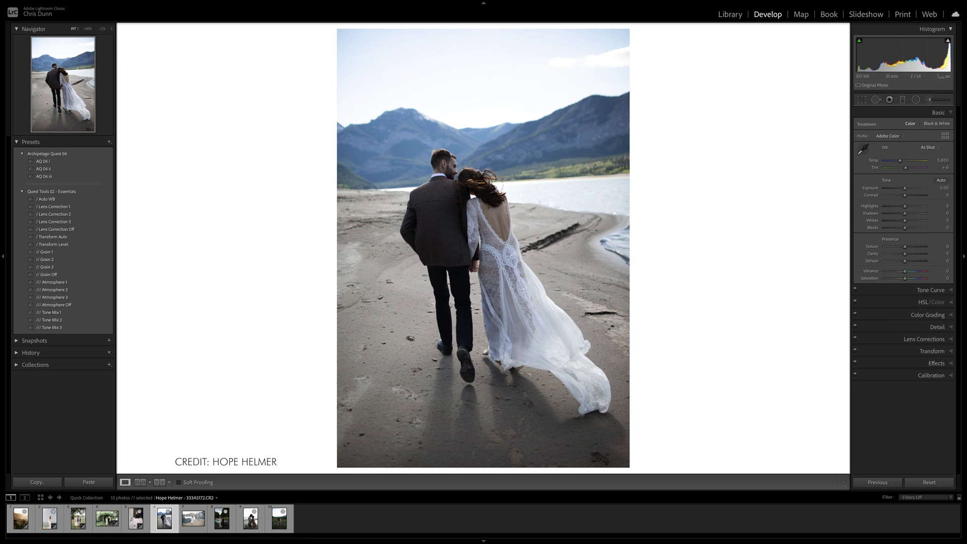
drag(905, 188, 904, 160)
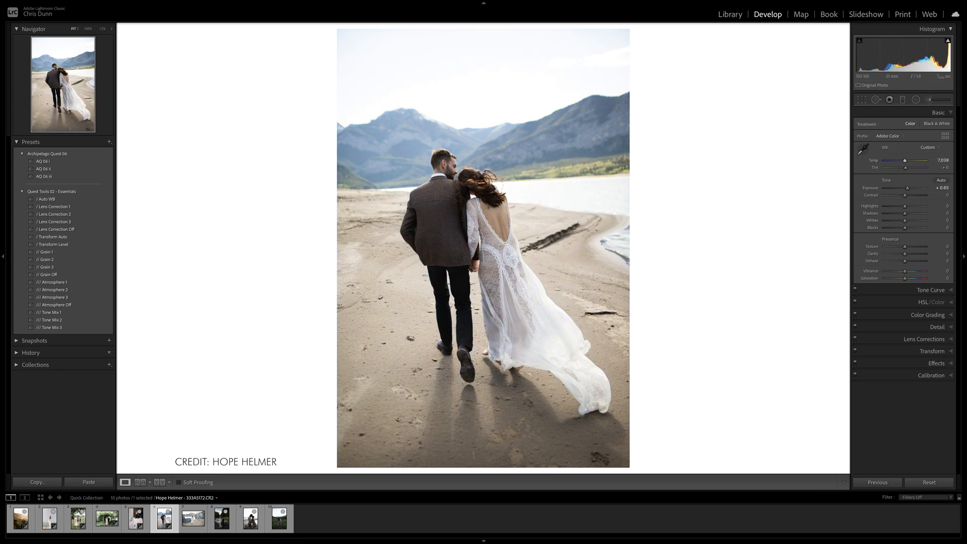
click(53, 207)
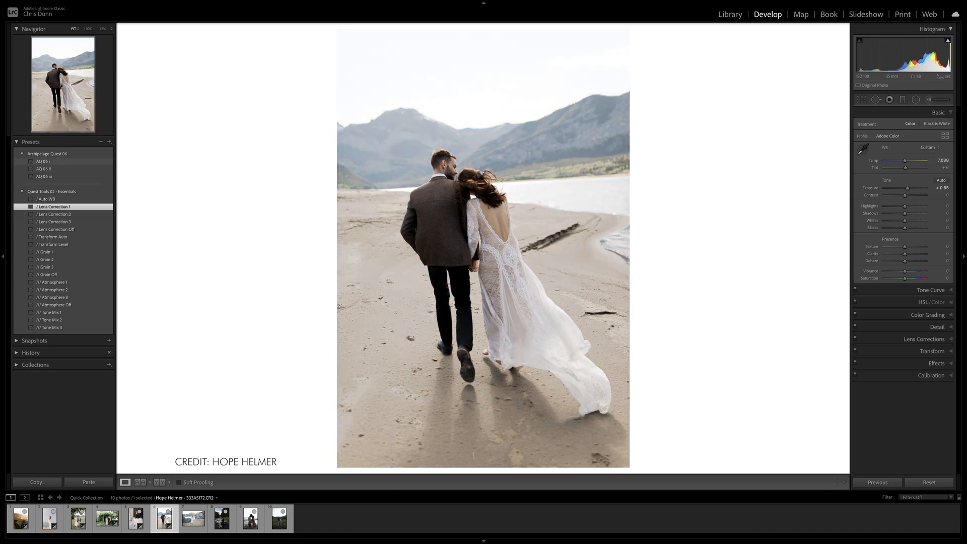
Apply AQ 06 ii to the lake couple photo, set exposure +1.10, contrast +9, shadows -16 and blacks -47, and compare it with the original.
click(44, 169)
mouse_move(907, 195)
mouse_down()
mouse_move(895, 235)
mouse_move(906, 203)
mouse_up()
key(ctrl+shift+r)
key(ctrl+z)
On the rocky beach portrait, set temperature to 6,872, apply AQ 06 i, raise exposure, and set contrast -10, highlights -38, shadows -23 and blacks -50.
key(Right)
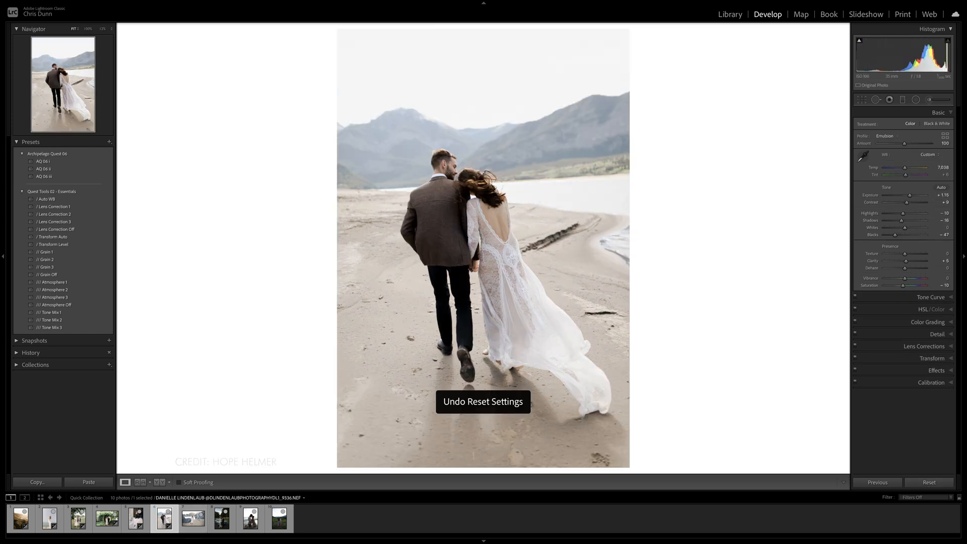
drag(899, 161, 906, 188)
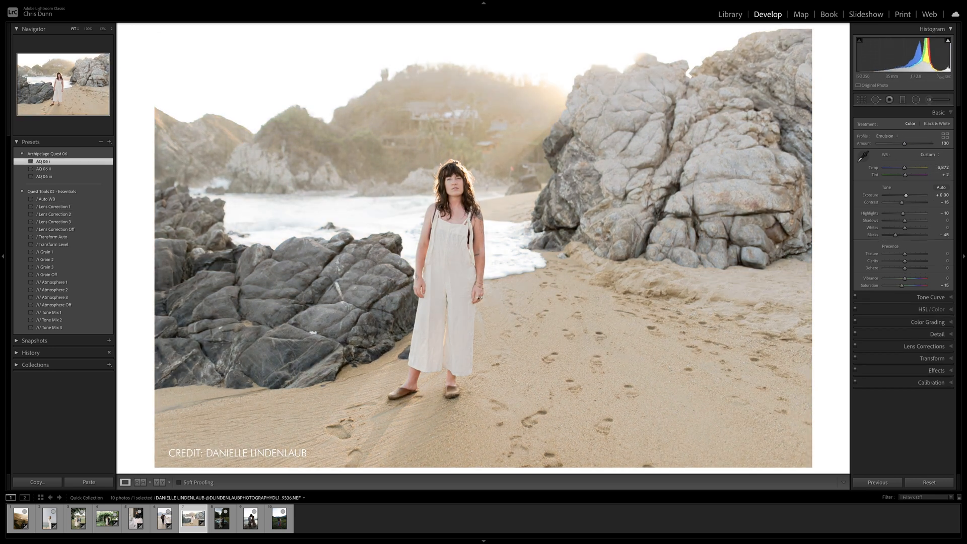
click(45, 161)
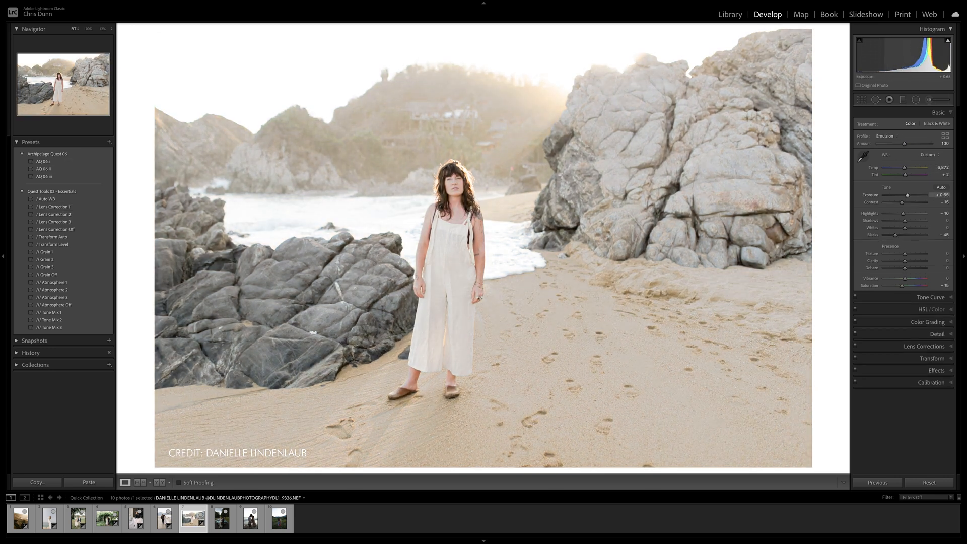
drag(907, 196, 895, 236)
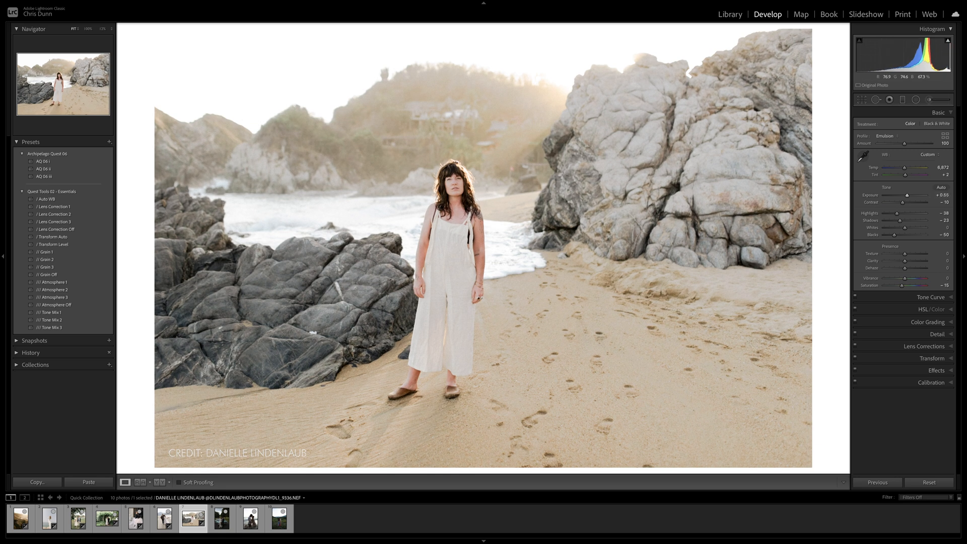
On the vintage car couple photo, set temperature to 6,075, apply AQ 06 ii, and set exposure +2.00, contrast +6, shadows -33 and blacks -53.
key(Right)
drag(905, 189, 910, 188)
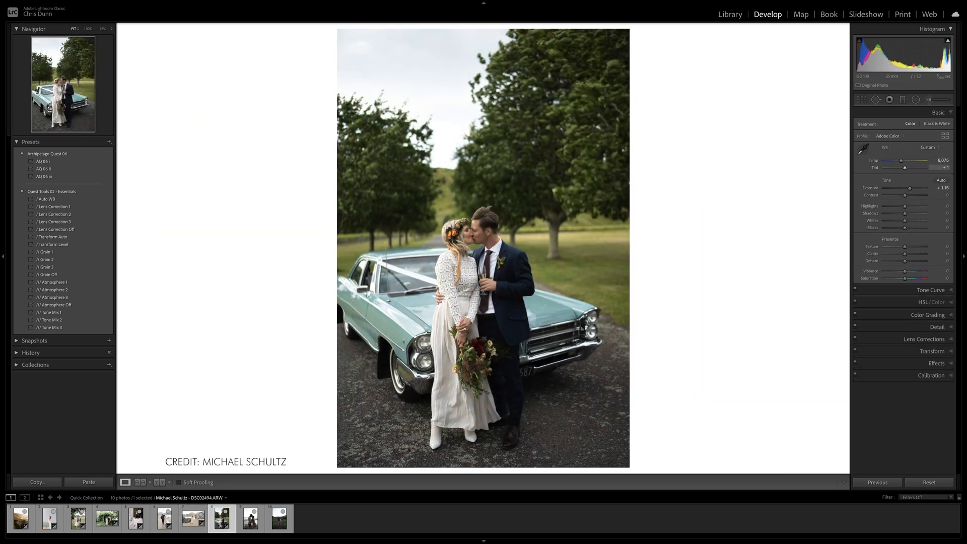
click(43, 169)
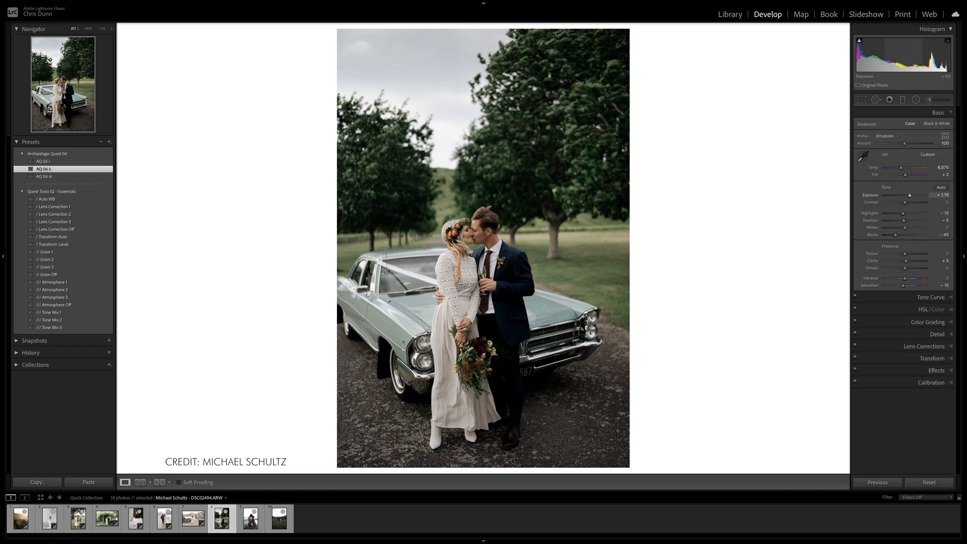
drag(909, 196, 897, 220)
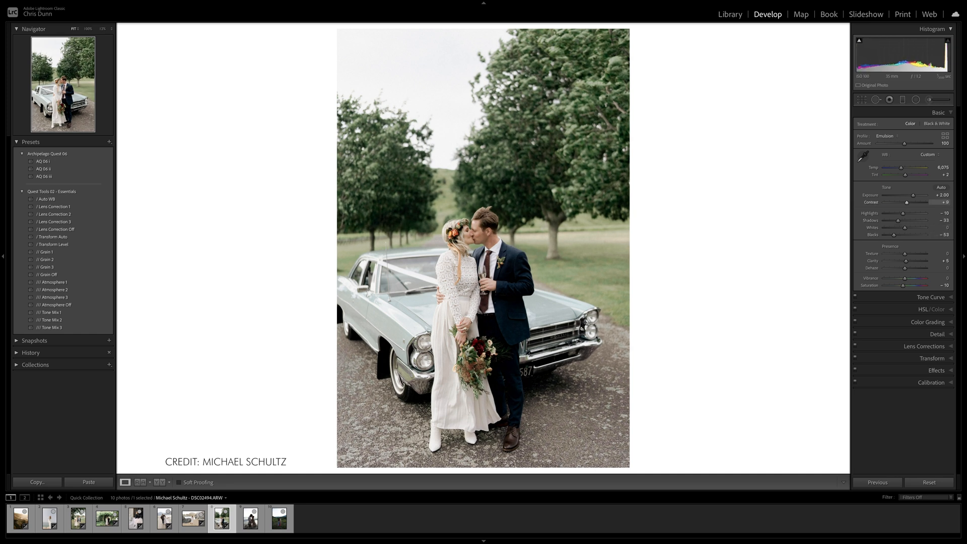
Compare the edited vintage car couple photo with its original by resetting its settings and undoing the reset twice.
click(929, 483)
key(ctrl+z)
click(929, 483)
key(ctrl+z)
On the photo of the couple kneeling in the surf, set temperature to 6,738 and exposure to +1.55, and apply the AQ 06 iii preset.
key(Right)
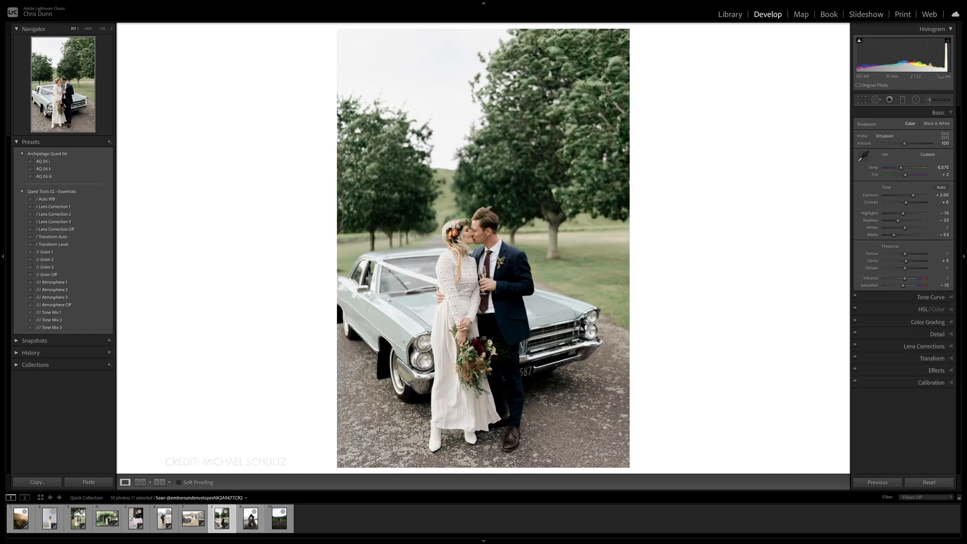
drag(905, 188, 902, 161)
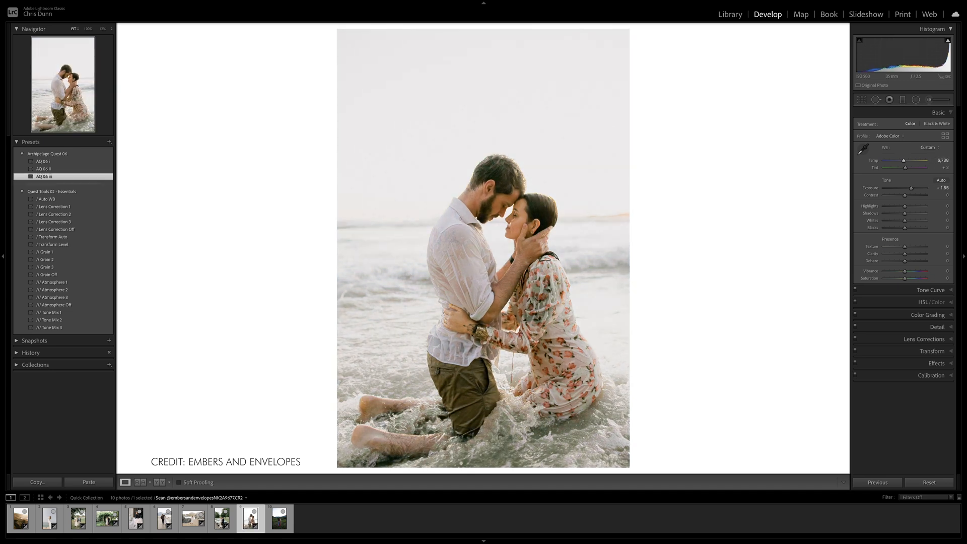
click(44, 176)
Set the surf couple photo's exposure to +1.60 and blacks to -51, apply Lens Correction 1, and compare it with the original.
drag(909, 221, 894, 235)
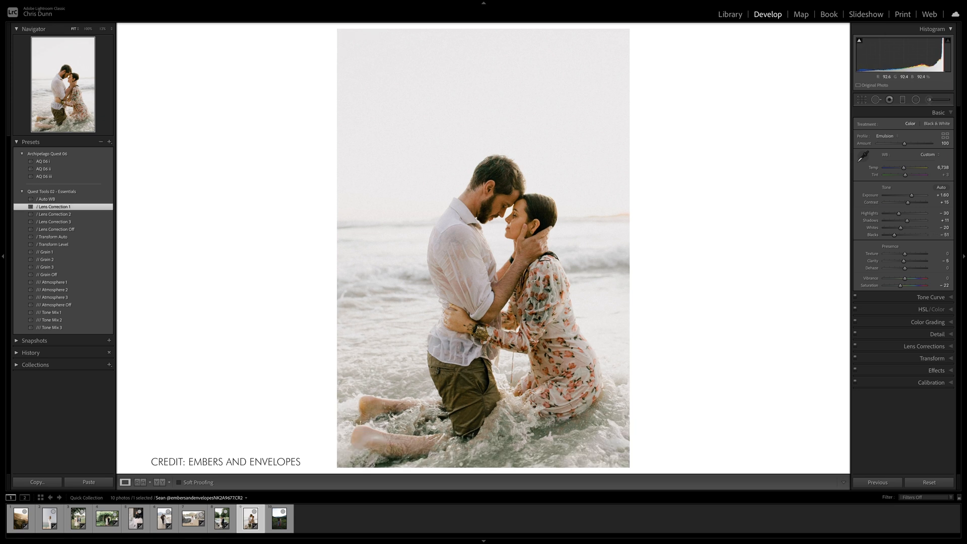
key(shift+super+r)
key(super+z)
On the family meadow photo, warm the temperature, set tint to +13 and exposure to +1.15, and apply the AQ 06 ii preset.
key(Right)
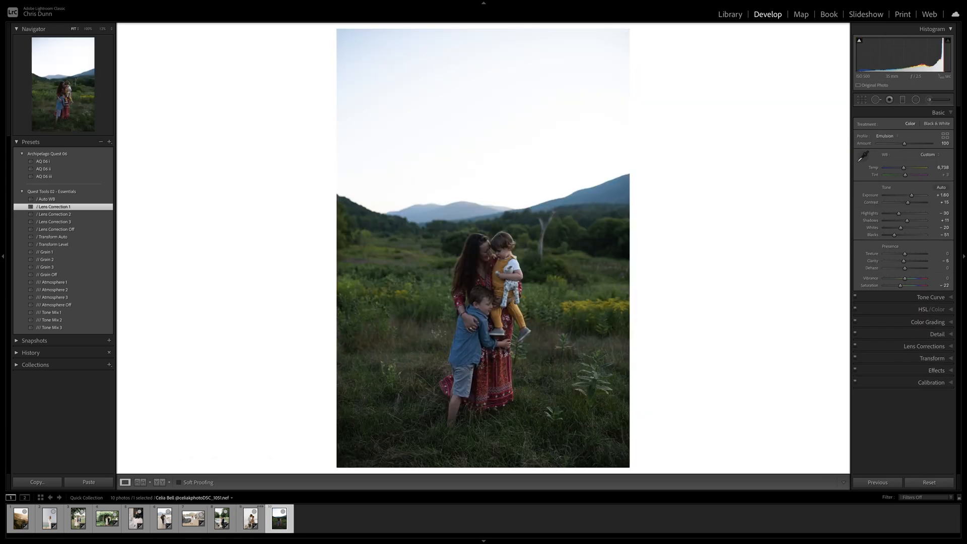
mouse_move(901, 161)
mouse_down()
mouse_move(908, 189)
mouse_move(909, 160)
mouse_up()
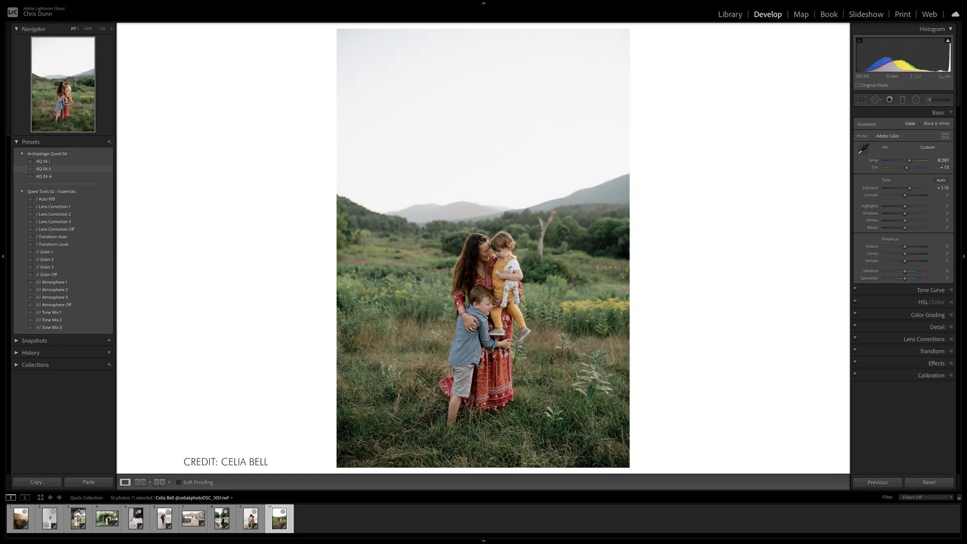
click(44, 170)
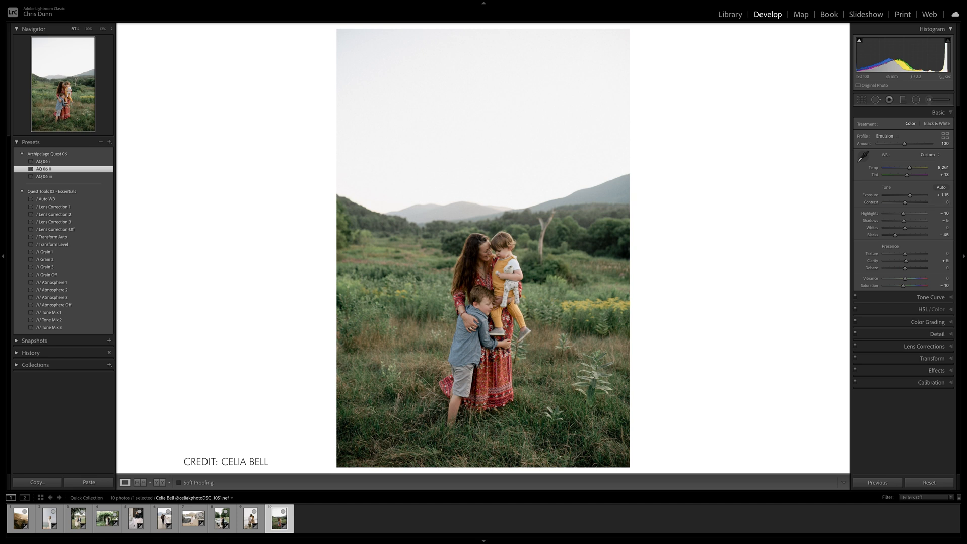
Set the meadow photo's exposure +2.00, contrast +27, shadows -19 and blacks -53, apply Lens Correction 1, and compare it with the original.
drag(909, 196, 894, 235)
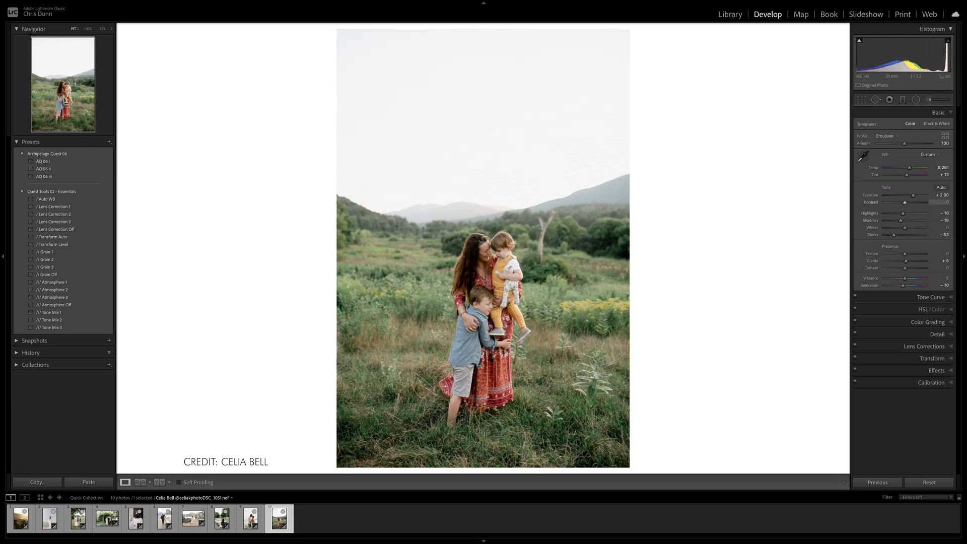
drag(908, 202, 910, 202)
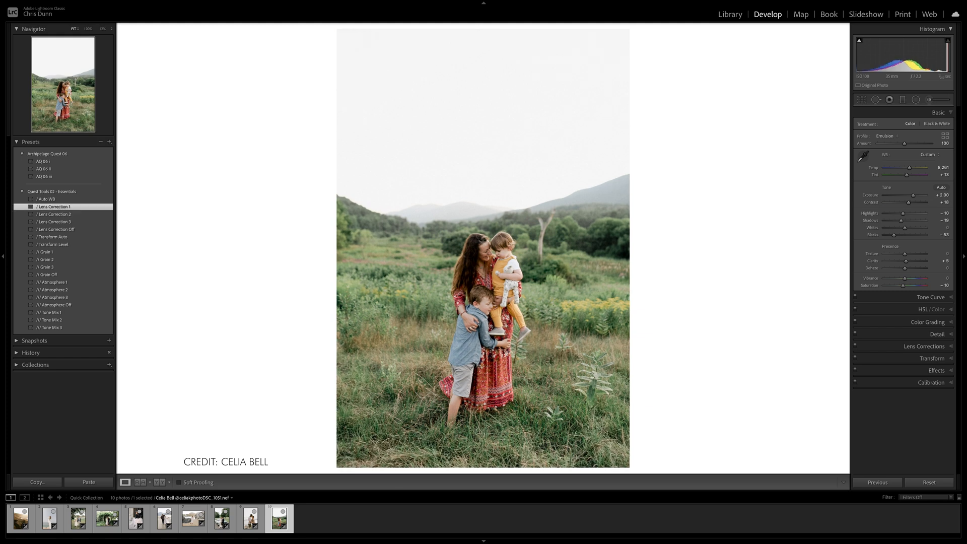
click(929, 482)
key(ctrl+z)
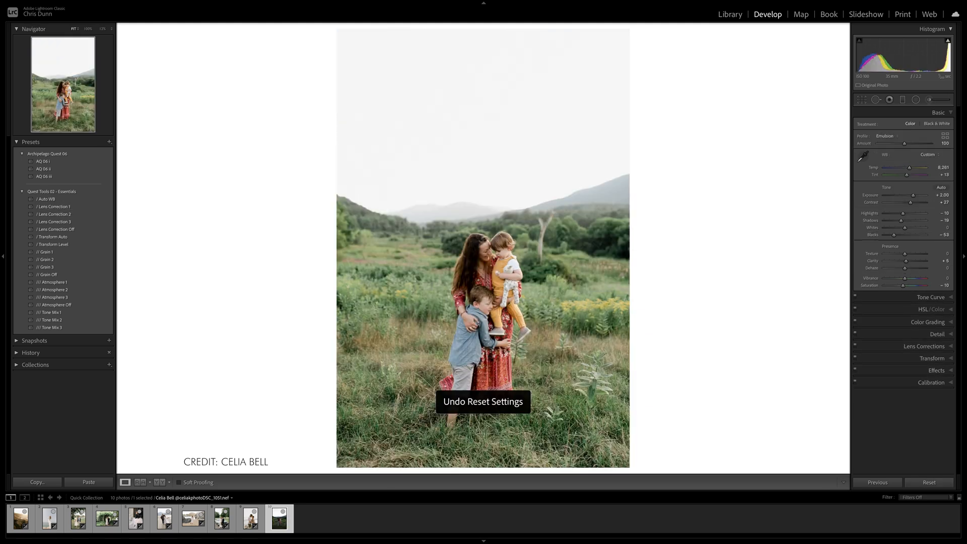